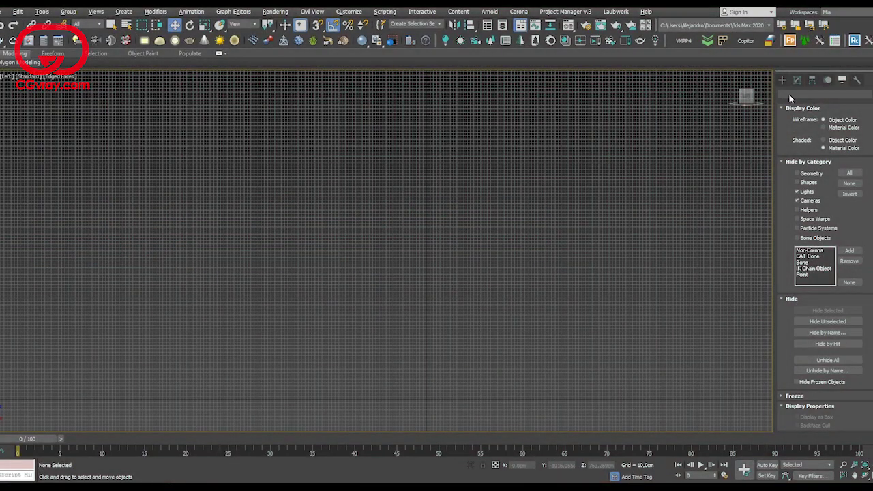
Draw Line001 in the Left view: a long floor segment running left, then straight up at the corner.
left_click(782, 80)
left_click(810, 143)
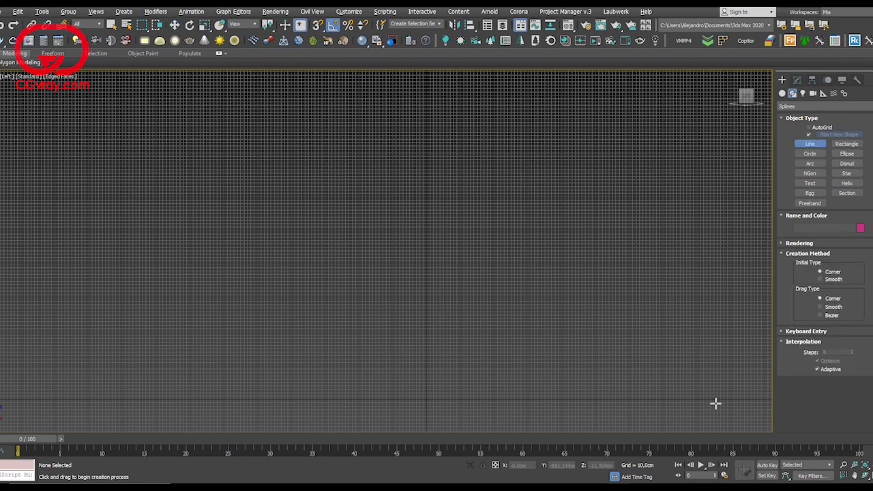
left_click(747, 398)
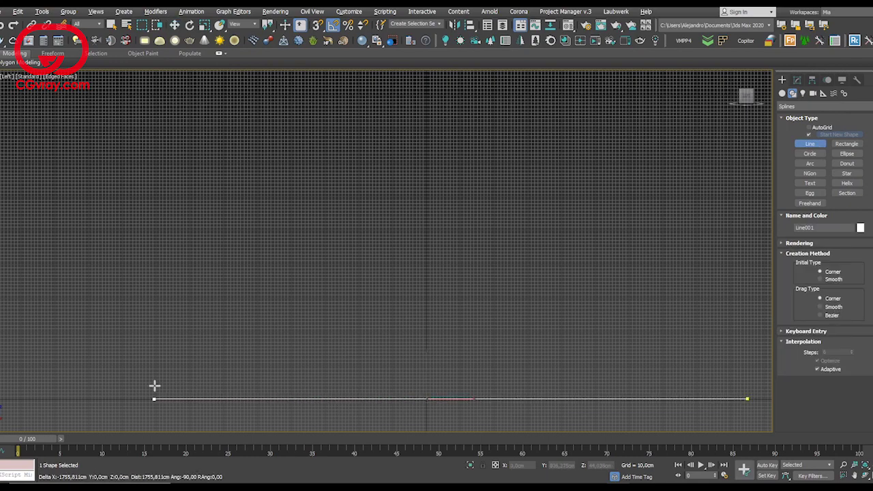
left_click(124, 393)
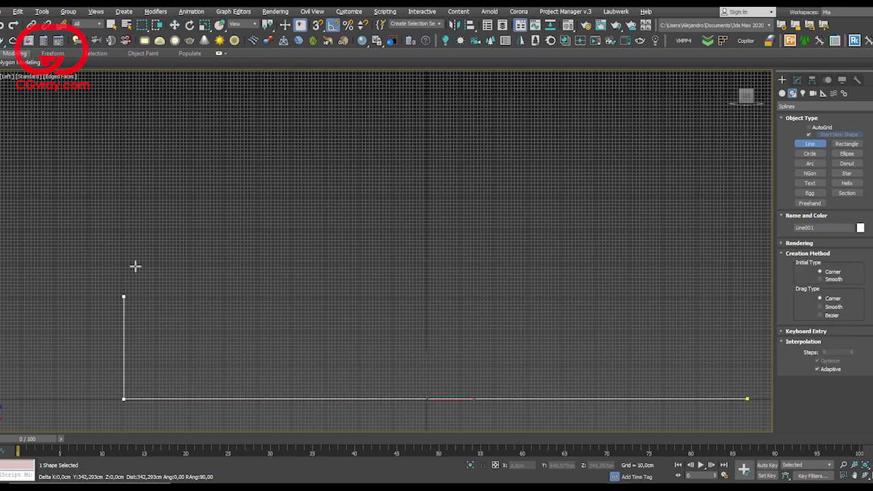
left_click(124, 75)
right_click(153, 110)
right_click(212, 119)
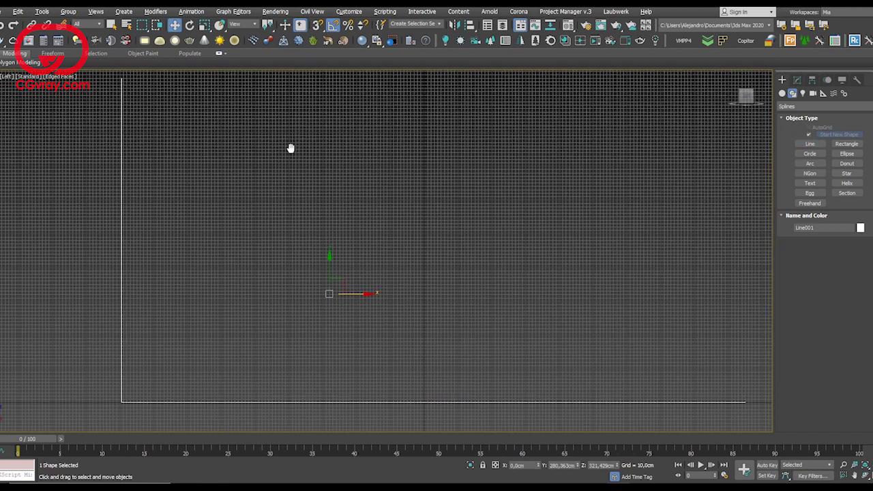
Convert the line to an Editable Spline and select its corner vertex.
right_click(289, 145)
mouse_move(308, 243)
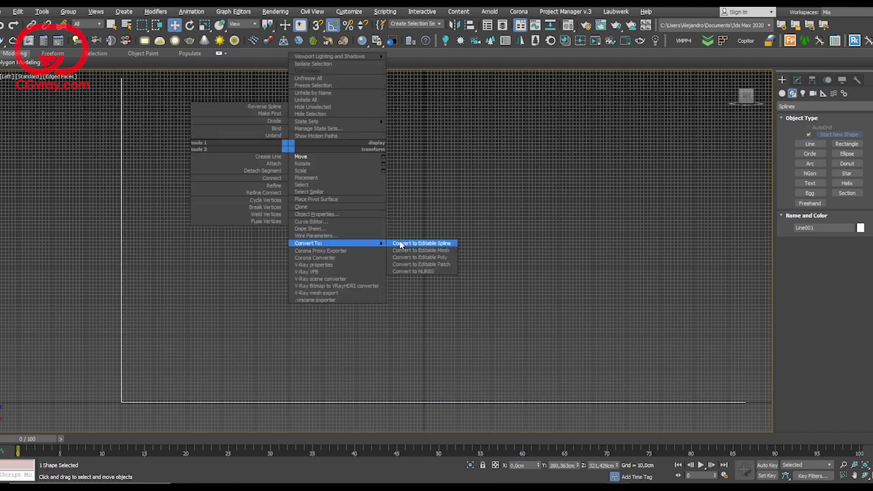
left_click(401, 243)
left_click(818, 229)
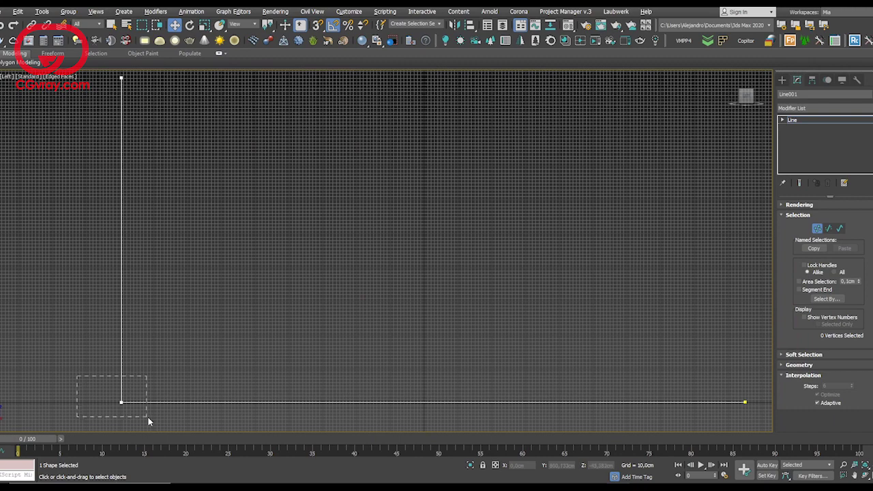
left_click_drag(148, 419, 149, 419)
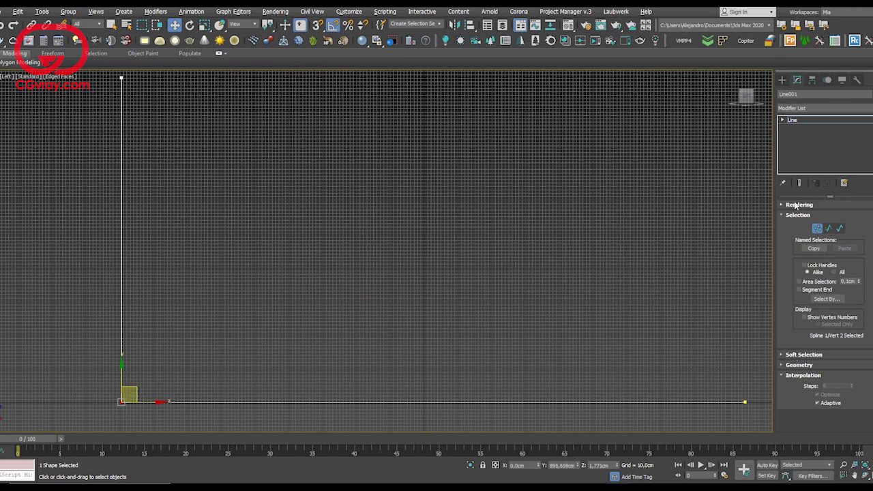
Fillet the corner vertex to about 314 cm for a smooth curved cove.
left_click(804, 356)
left_click_drag(804, 352, 797, 266)
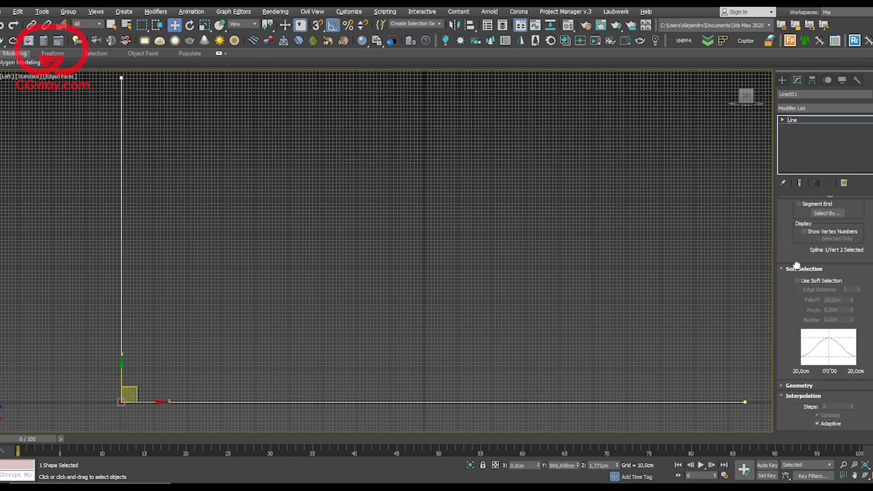
left_click(792, 387)
left_click_drag(792, 390, 788, 137)
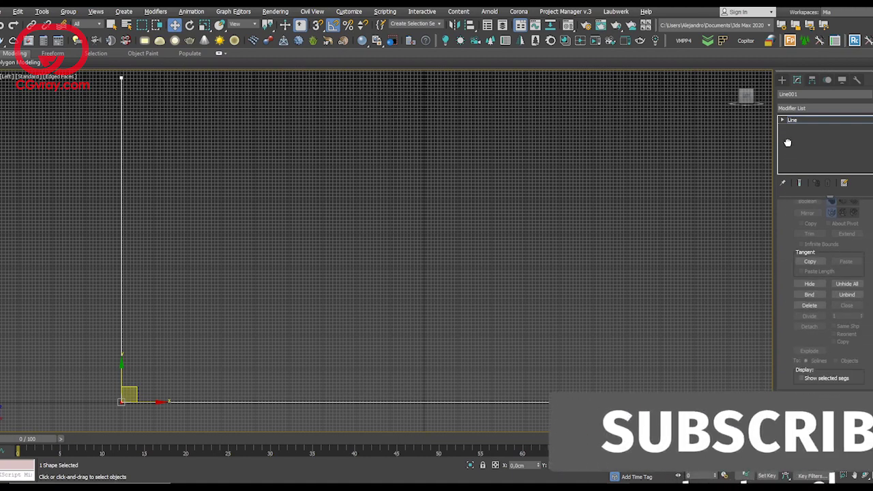
scroll(788, 138, "up", 2)
scroll(791, 195, "up", 2)
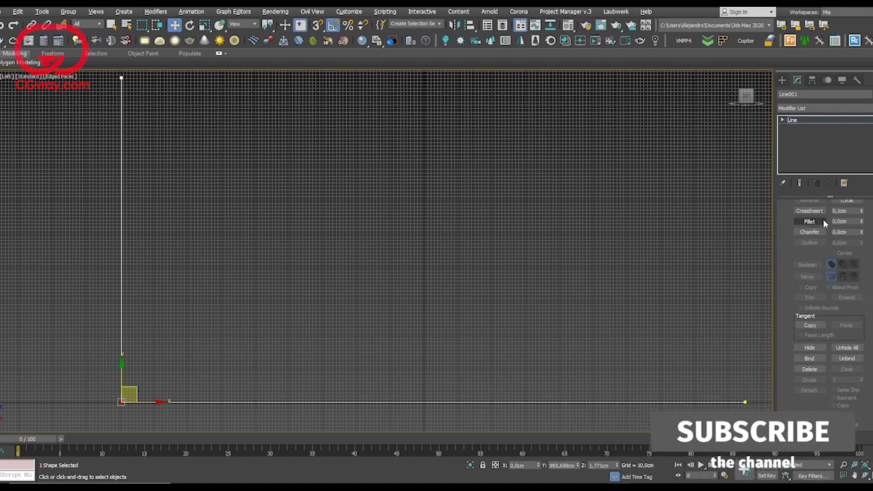
left_click_drag(861, 221, 867, 72)
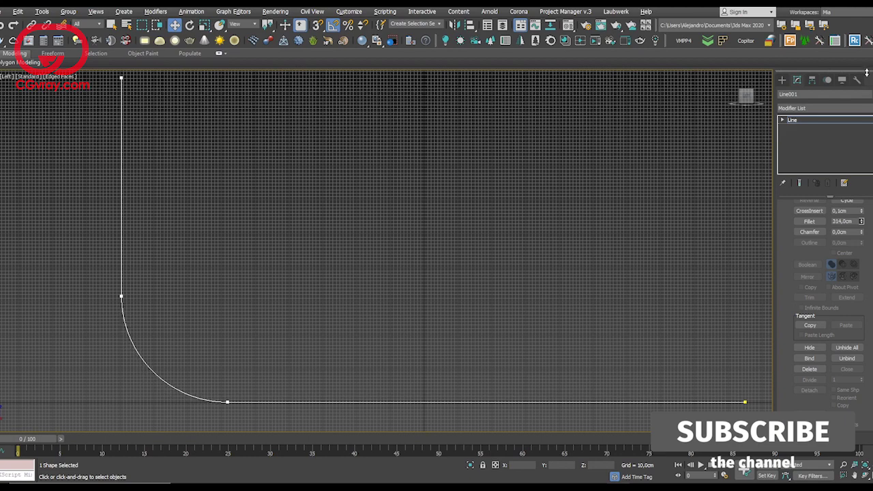
scroll(795, 259, "down", 2)
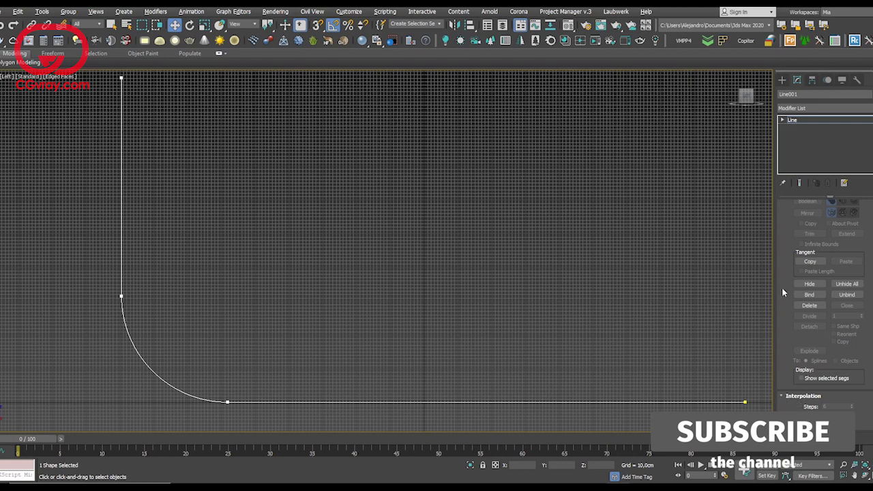
scroll(794, 221, "up", 5)
Leave vertex mode, maximize the Top view with grid, and move the line left along X.
left_click(804, 119)
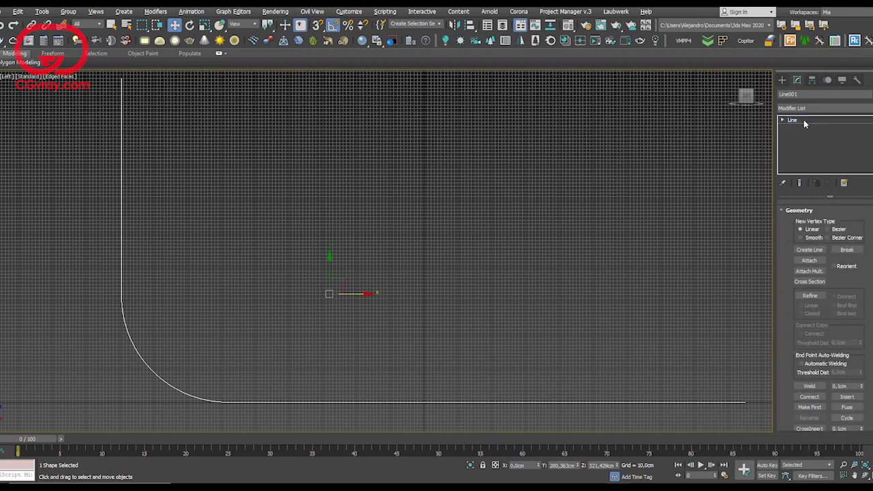
scroll(792, 229, "up", 3)
scroll(792, 228, "up", 1)
scroll(792, 225, "up", 2)
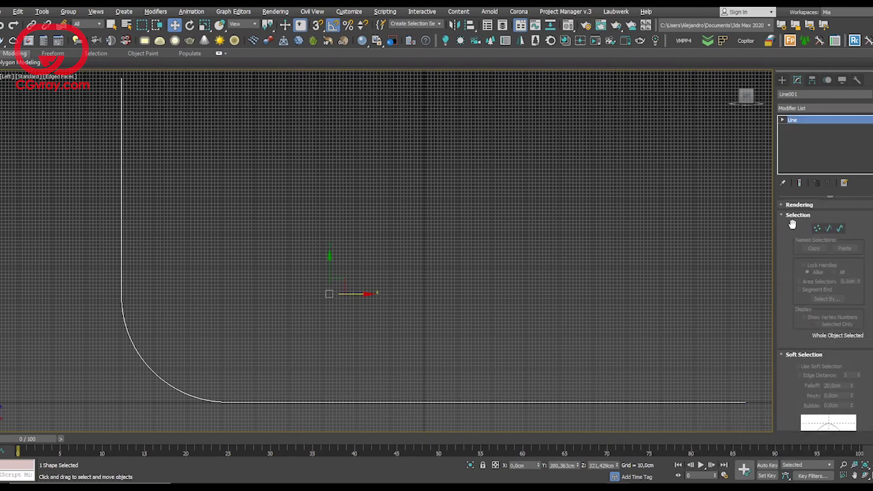
left_click(816, 230)
left_click(818, 230)
key("alt+w")
key("alt+w")
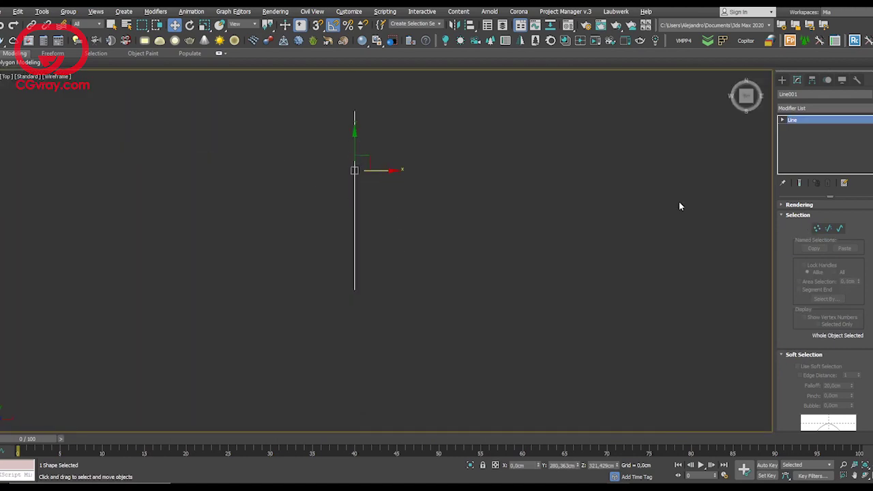
key("g")
middle_click_drag(402, 232, 403, 244)
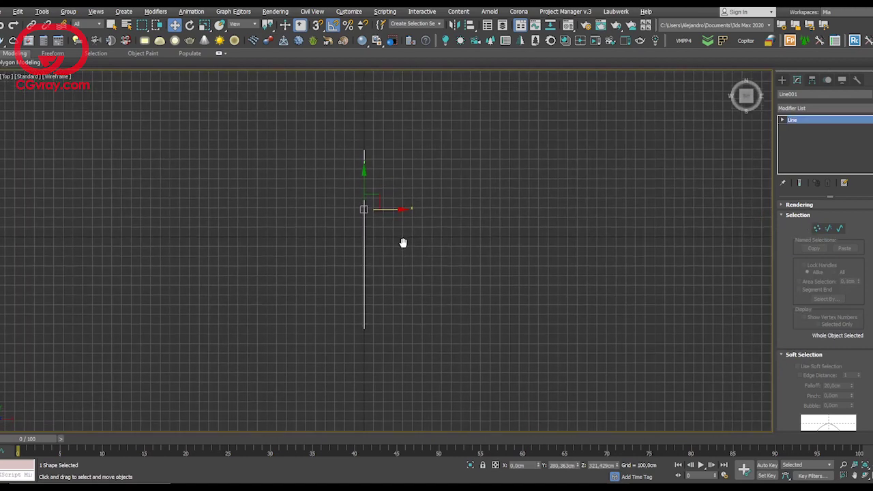
left_click_drag(393, 215, 325, 205)
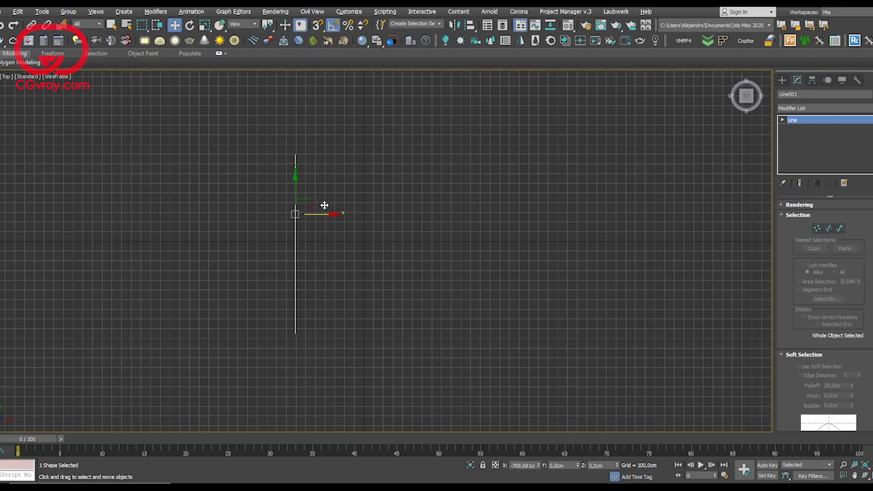
Add an Extrude modifier (−1597 cm) to the line and nudge the backdrop left.
left_click(825, 107)
scroll(812, 273, "down", 2)
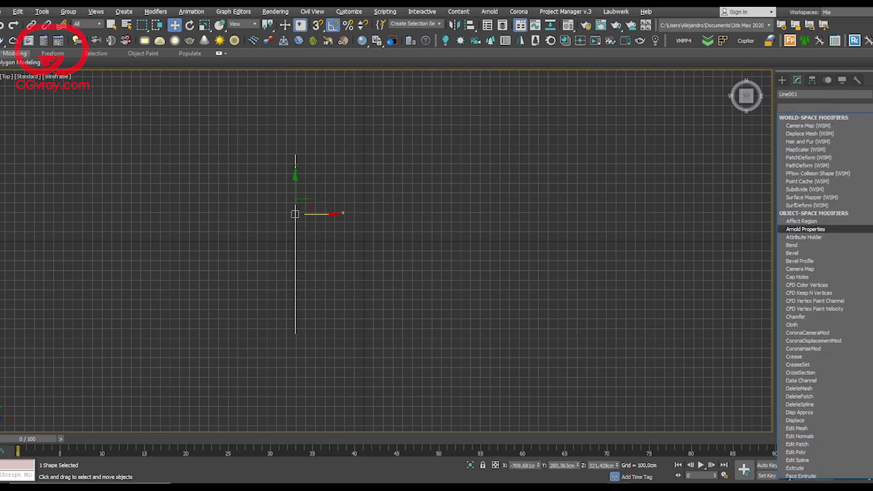
scroll(837, 350, "down", 2)
left_click(821, 415)
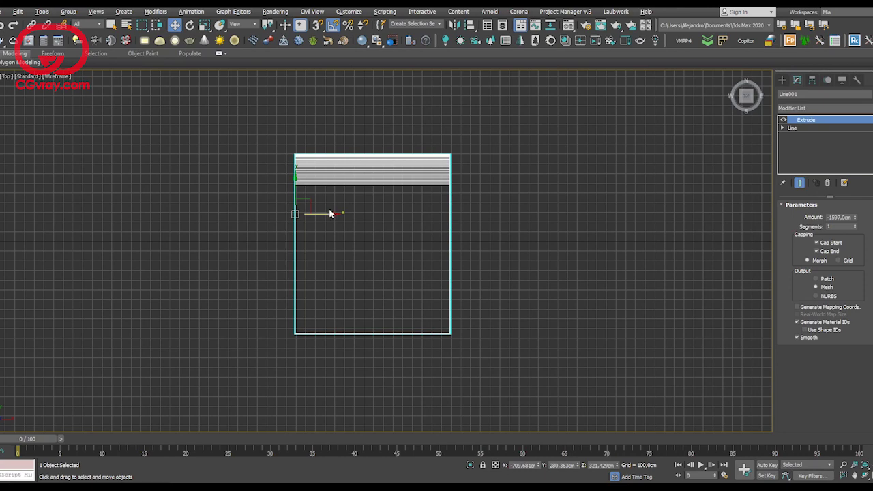
left_click_drag(330, 213, 313, 211)
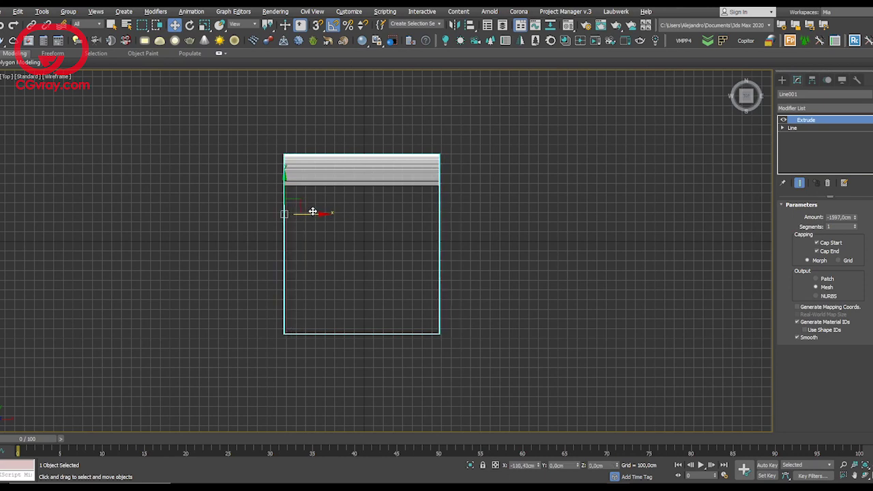
Centre the backdrop's pivot on the object using Affect Pivot Only.
left_click(812, 80)
left_click(828, 144)
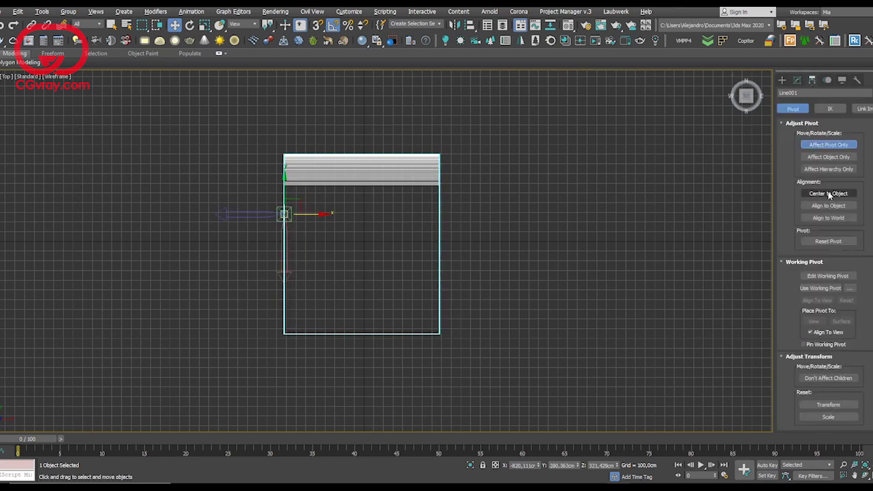
left_click(830, 195)
left_click(828, 144)
Move the backdrop to X 0, Y 0 and maximize the Perspective view.
right_click(174, 25)
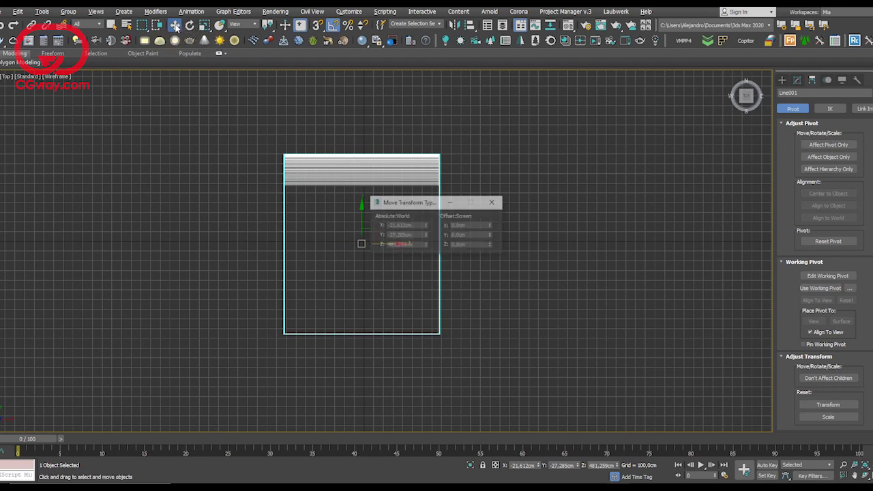
left_click_drag(419, 199, 528, 174)
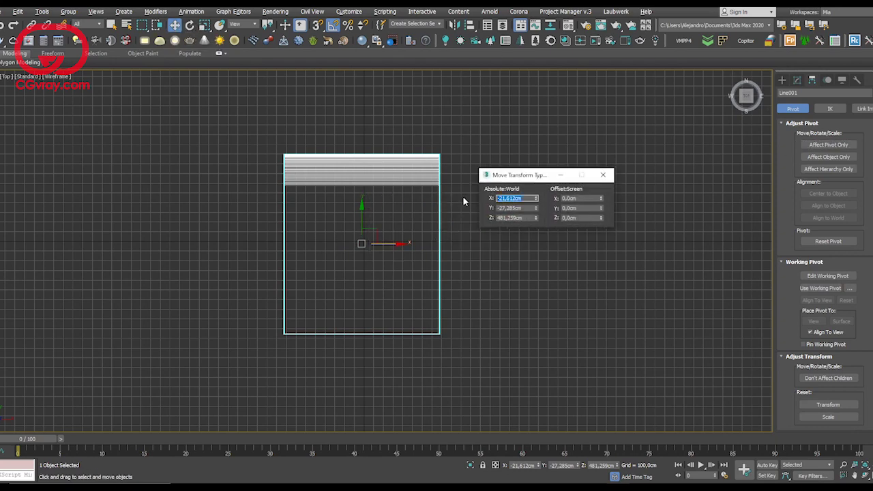
type("0")
key("Tab")
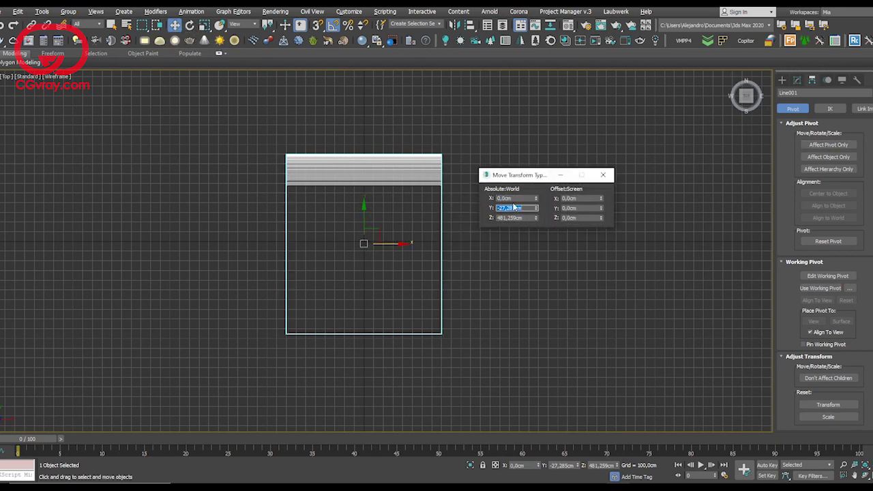
type("0")
key("Tab")
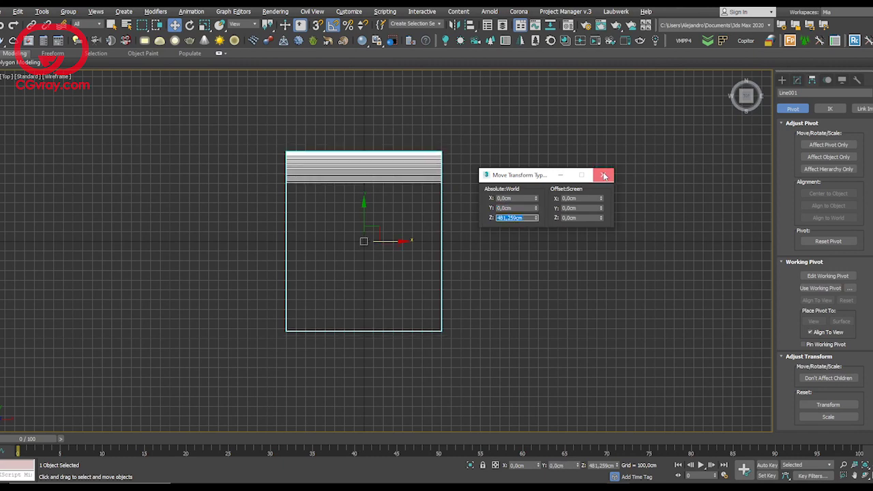
left_click(603, 174)
key("alt+w")
key("alt+w")
Make the third sample slot a VRayMtl (Material #85) and assign it to the backdrop.
scroll(313, 283, "down", 2)
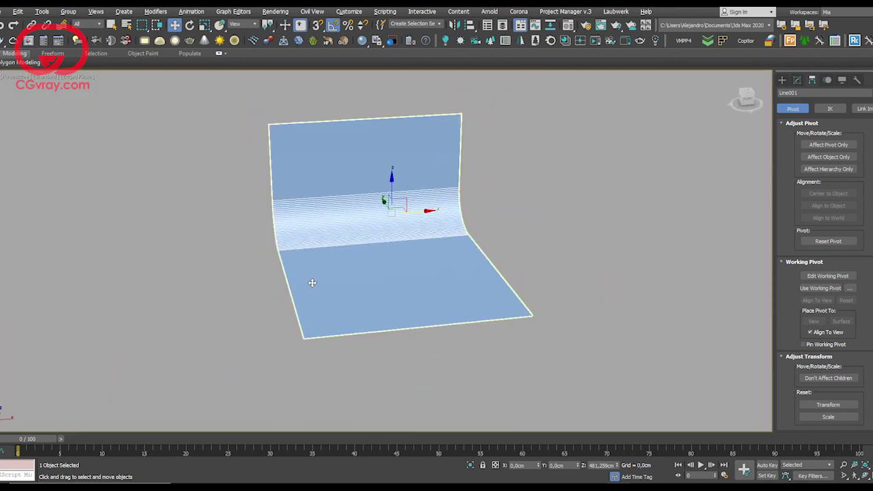
mouse_move(313, 283)
middle_mouse_down("alt")
mouse_move(376, 246)
mouse_move(376, 271)
middle_mouse_up("alt")
left_click(568, 24)
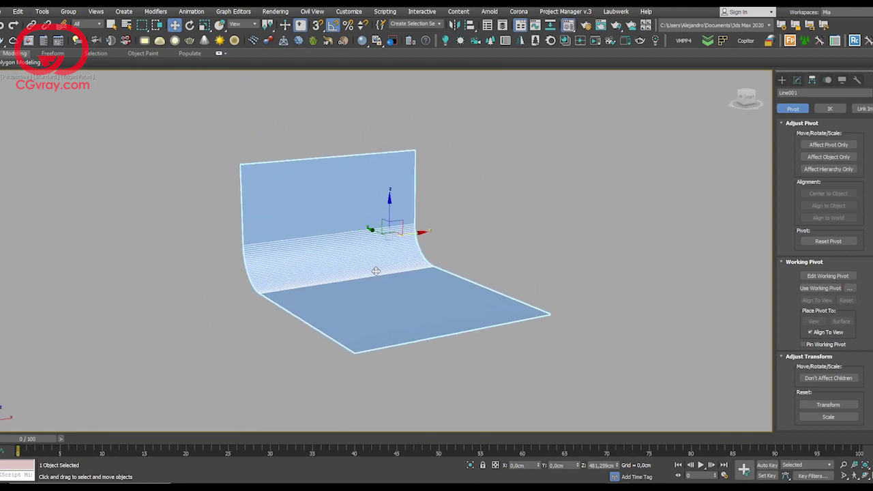
left_click_drag(630, 45, 618, 45)
left_click(625, 72)
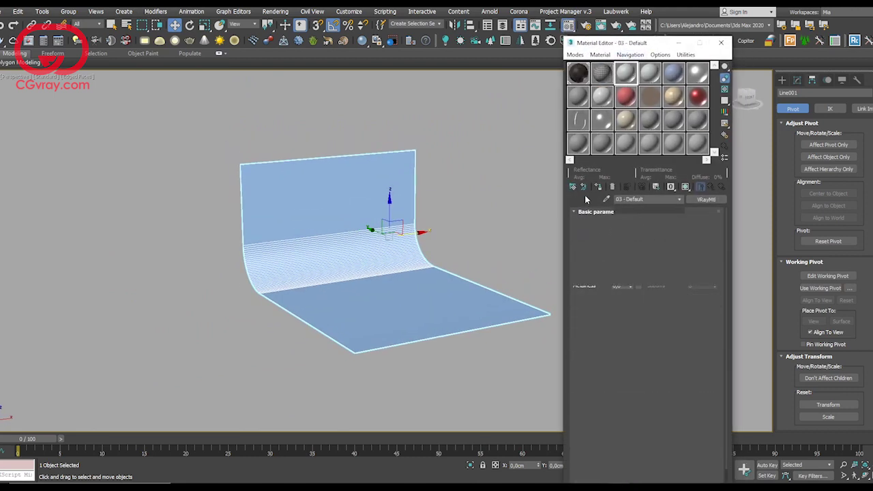
left_click(574, 187)
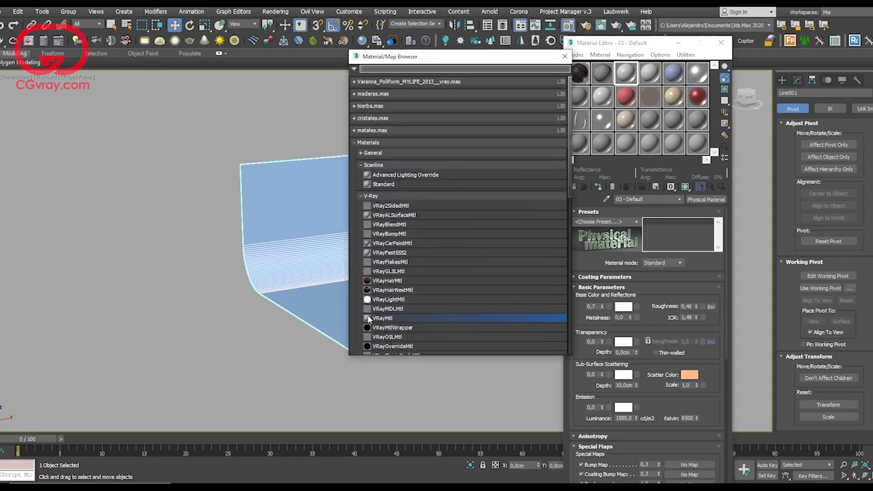
double_click(391, 321)
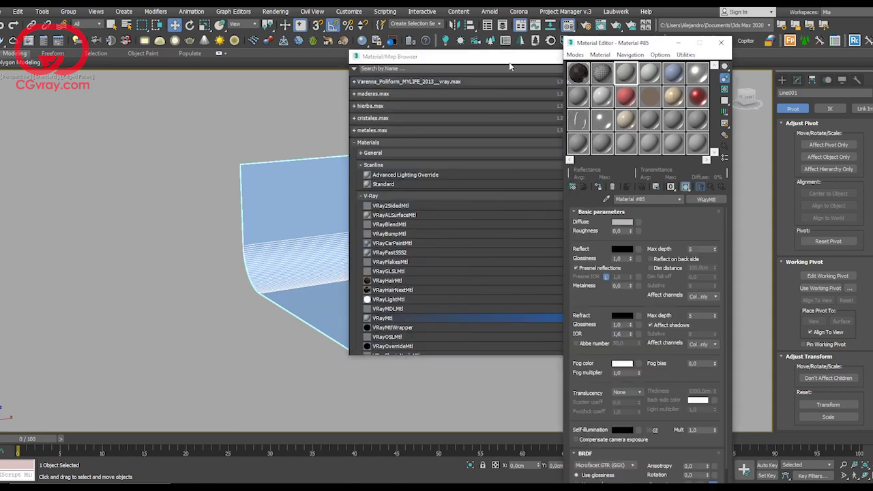
key("Escape")
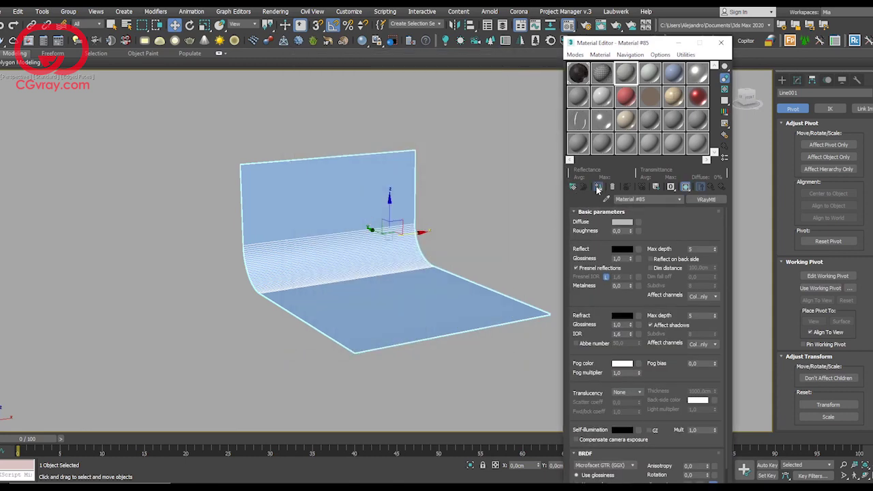
left_click(598, 186)
left_click(721, 42)
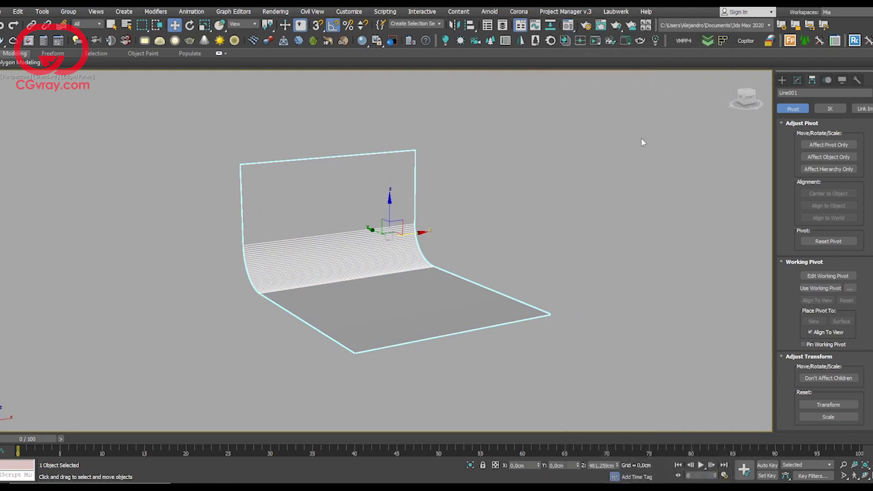
left_click(842, 80)
Unhide the scene lights and view them around the backdrop from above and at an angle.
left_click(804, 193)
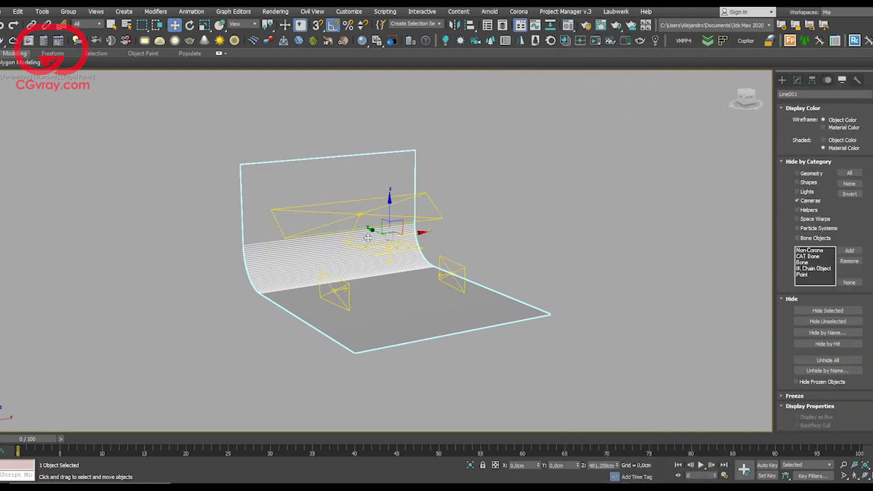
mouse_move(367, 237)
middle_mouse_down("alt")
mouse_move(342, 227)
mouse_move(255, 238)
middle_mouse_up("alt")
left_click(340, 224)
key("alt+w")
left_click(175, 152)
key("alt+w")
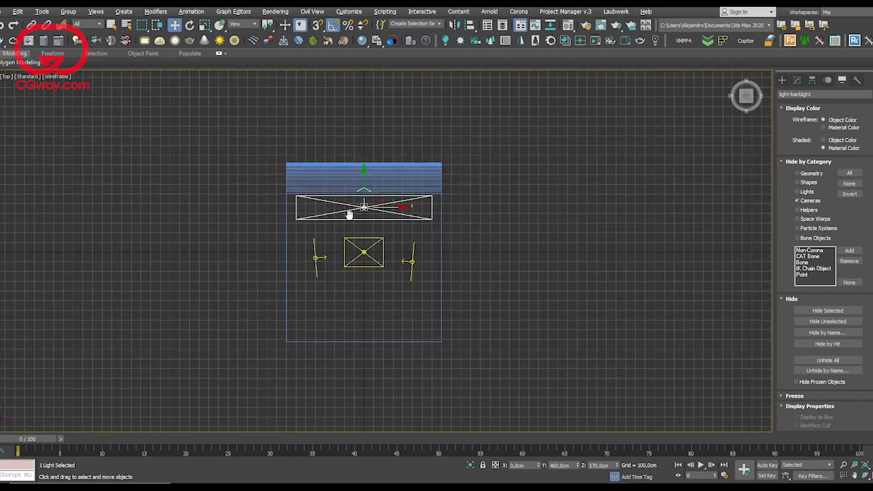
scroll(347, 215, "up", 1)
scroll(354, 225, "up", 2)
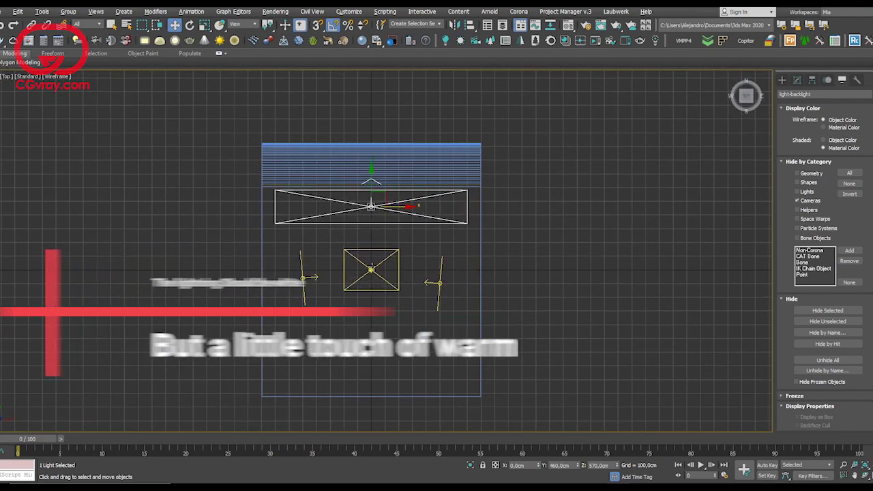
mouse_move(371, 225)
middle_mouse_down("alt")
mouse_move(423, 250)
mouse_move(403, 253)
middle_mouse_up("alt")
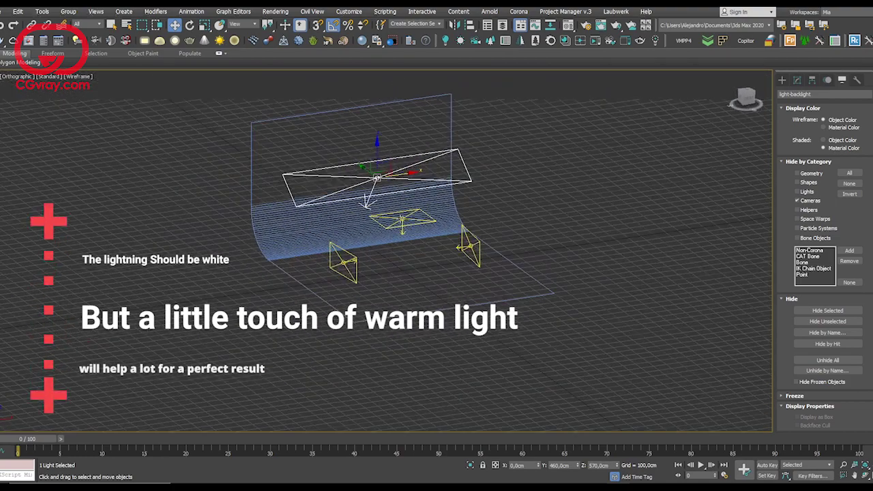
Inspect the top and left VRayLights, keeping the left light's units at Default (image).
left_click(402, 220)
mouse_move(402, 220)
middle_mouse_down("alt")
mouse_move(436, 251)
mouse_move(355, 238)
middle_mouse_up("alt")
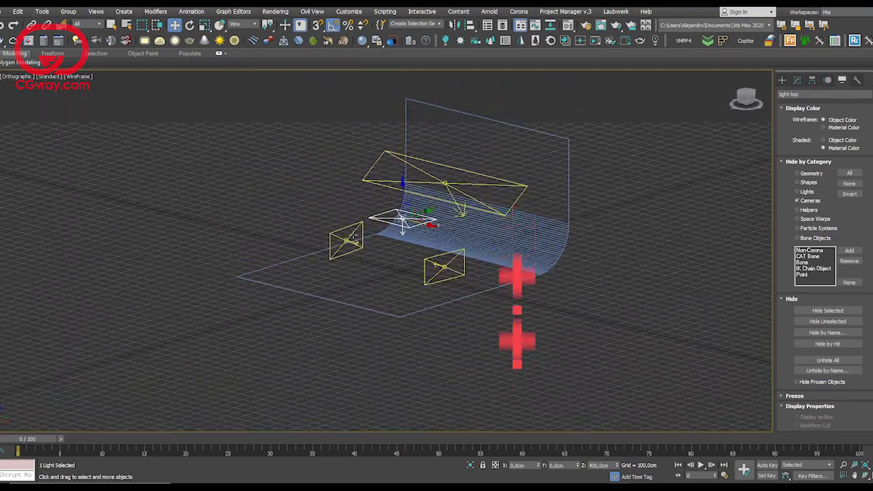
left_click(351, 237)
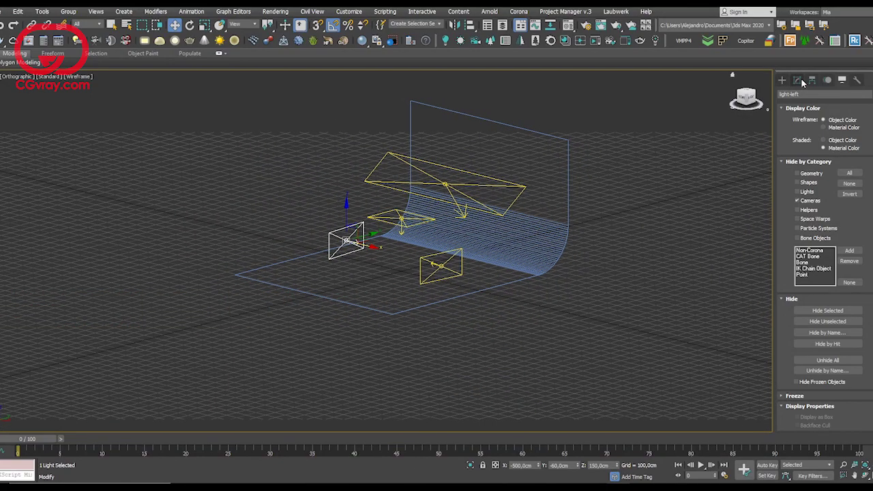
left_click(798, 80)
middle_click_drag(361, 239, 364, 242, "alt")
scroll(364, 242, "up", 4)
scroll(350, 226, "up", 2)
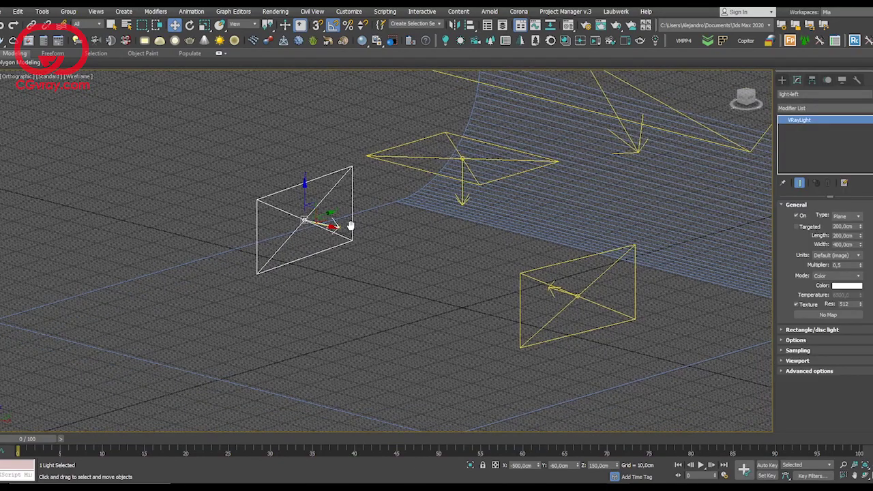
left_click(845, 255)
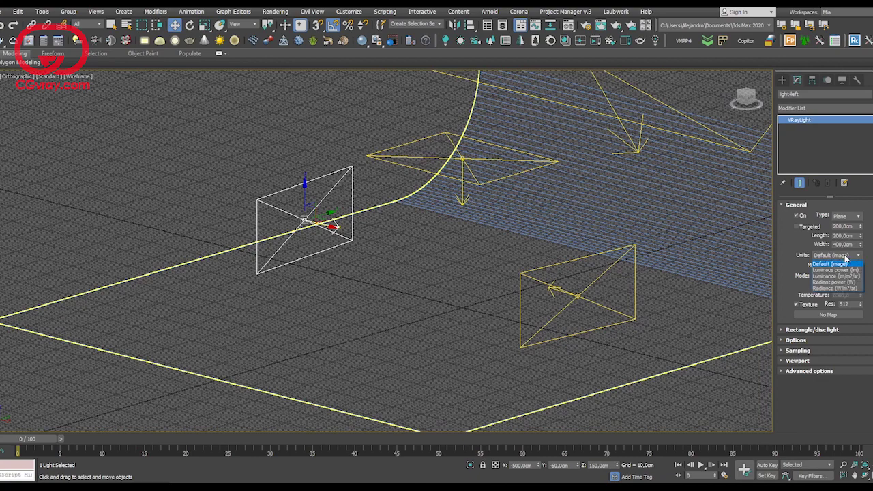
left_click(846, 257)
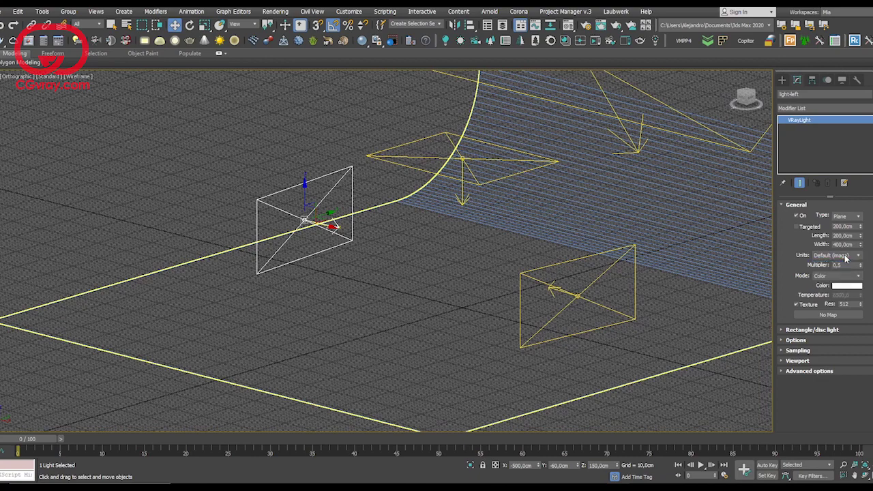
Inspect the right, top and large back lights, then deselect.
left_click(575, 295)
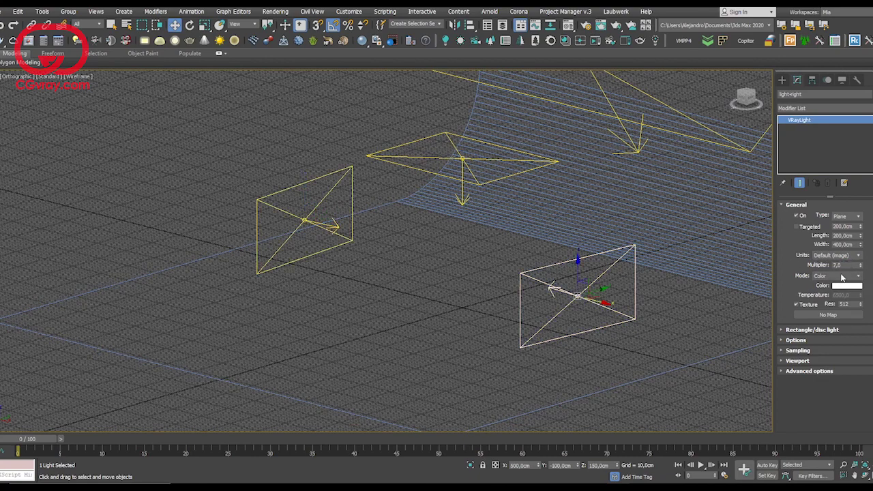
left_click(447, 142)
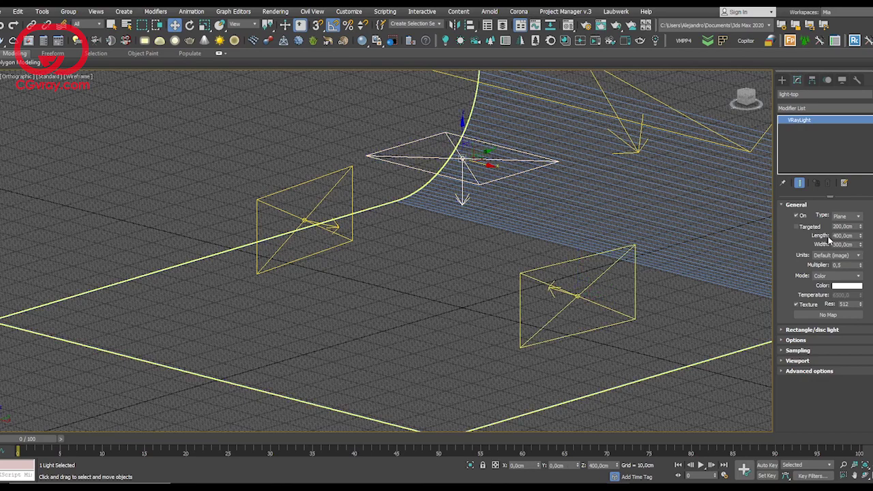
middle_click_drag(579, 217, 559, 259)
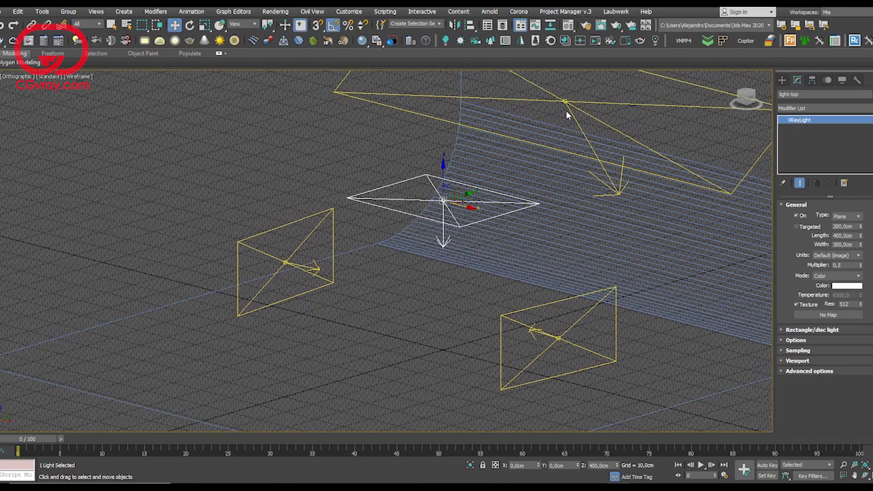
left_click(565, 102)
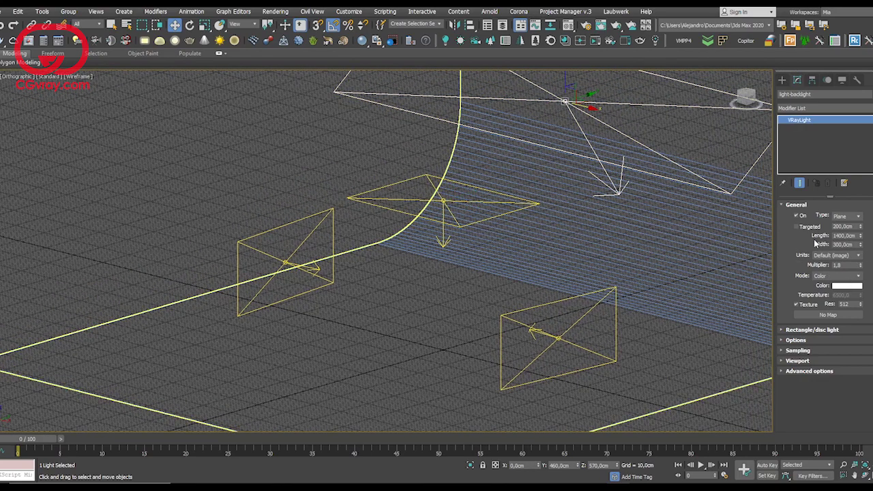
mouse_move(764, 290)
middle_mouse_down("alt")
mouse_move(458, 282)
mouse_move(551, 283)
mouse_move(403, 266)
mouse_move(564, 197)
mouse_move(526, 243)
mouse_move(493, 240)
middle_mouse_up("alt")
left_click(563, 198)
Unhide the chair by name and frame it in the view.
left_click(842, 80)
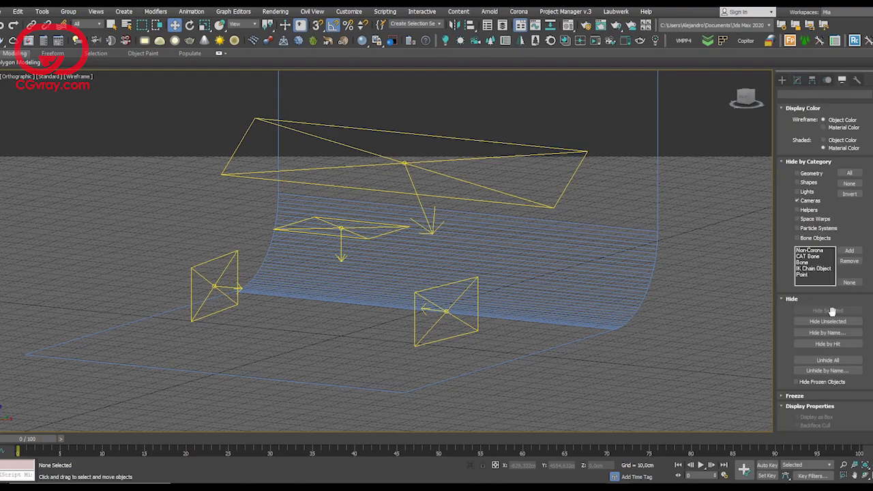
left_click(828, 370)
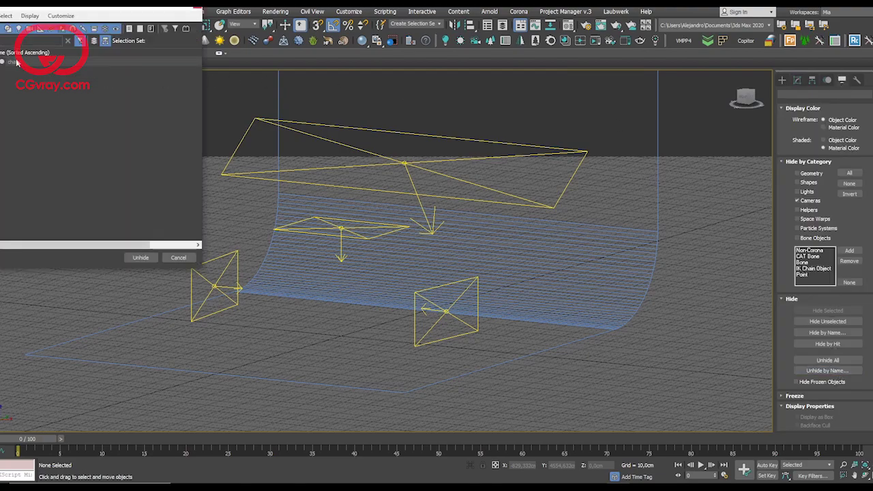
left_click(17, 62)
left_click(140, 257)
mouse_move(143, 261)
middle_mouse_down("alt")
mouse_move(317, 305)
mouse_move(410, 286)
mouse_move(616, 68)
middle_mouse_up("alt")
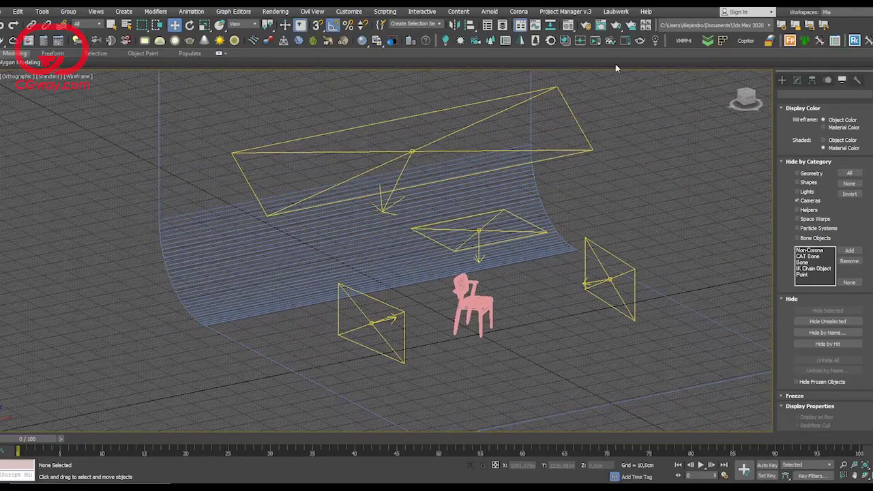
Turn off Override mtl in Render Setup and return to the four-view layout.
left_click(586, 26)
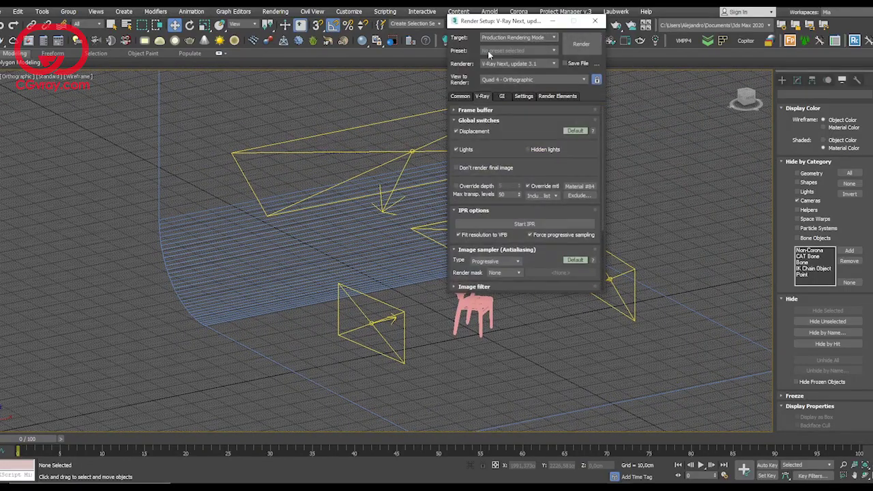
left_click_drag(506, 22, 264, 37)
left_click(299, 203)
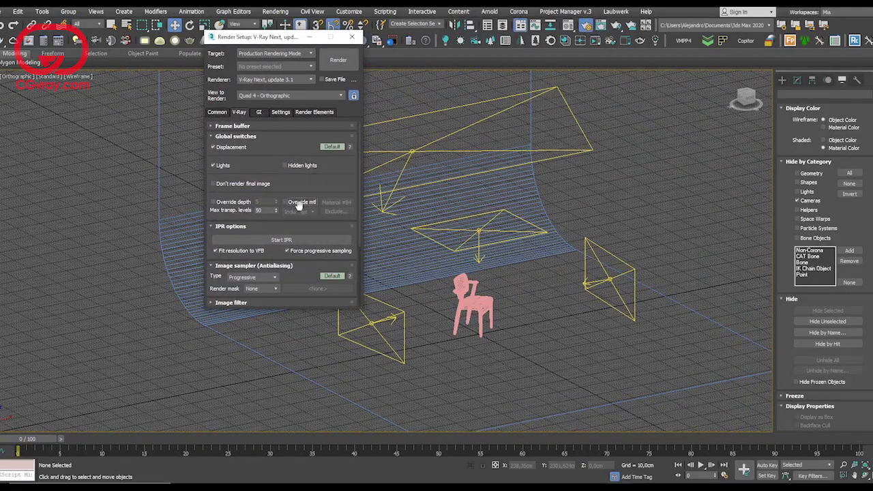
left_click(352, 36)
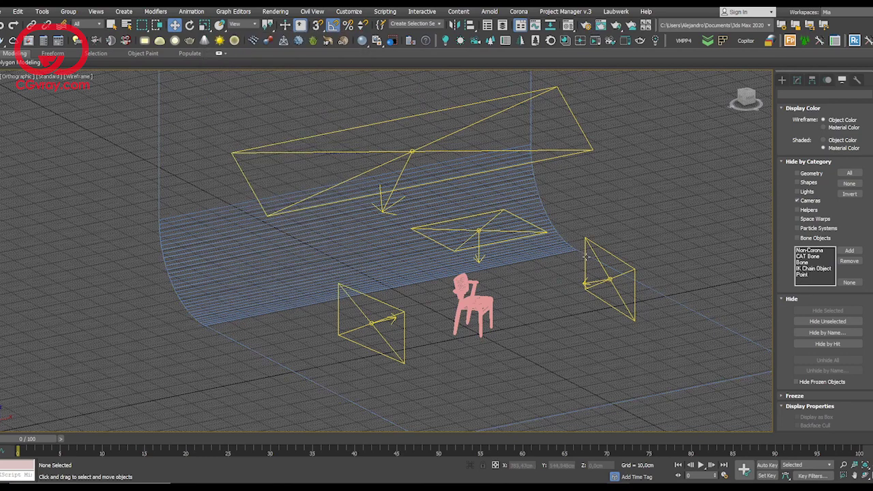
key("alt+w")
Maximize the cam-front view and render the chair in the V-Ray frame buffer.
left_click(598, 259)
key("alt+w")
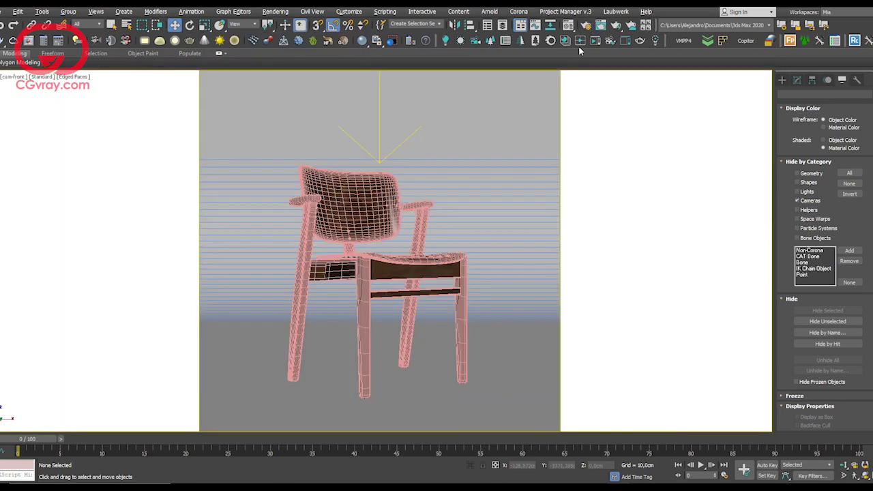
right_click(585, 27)
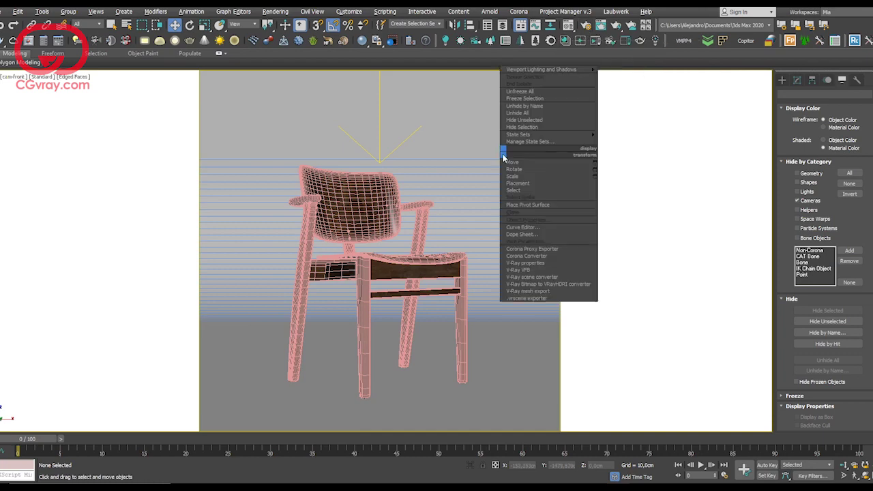
left_click(535, 268)
left_click_drag(266, 15, 587, 38)
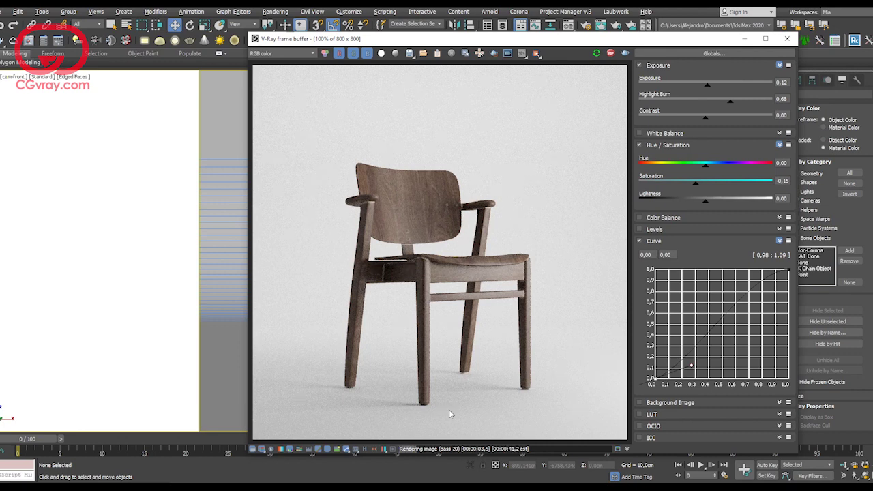
Compare exposure correction on and off, then adjust highlight burn and exposure.
left_click(640, 65)
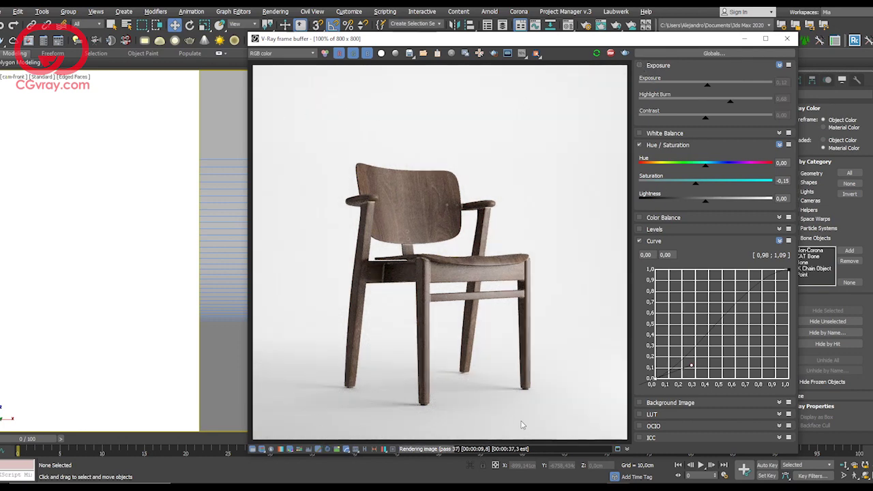
left_click(640, 65)
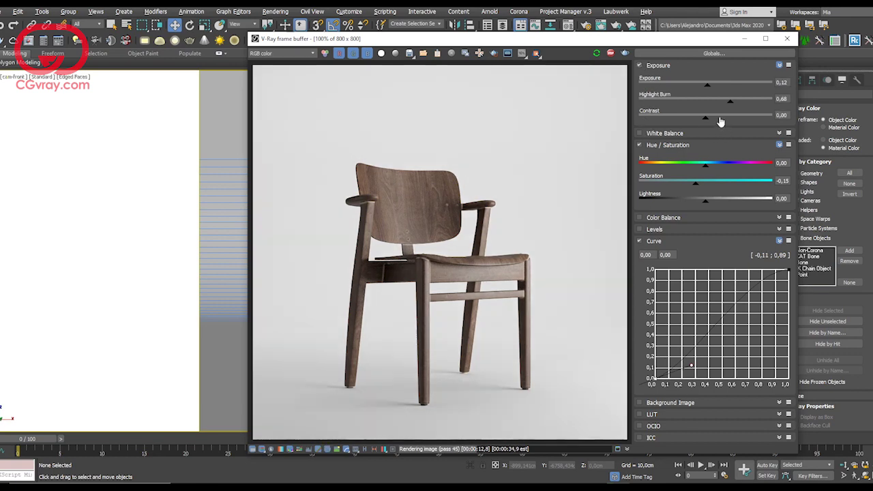
left_click_drag(731, 105, 668, 105)
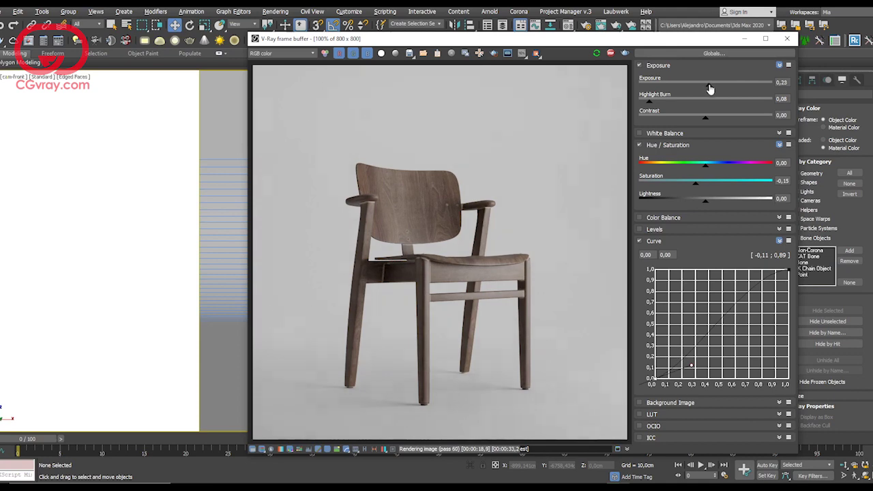
left_click_drag(706, 84, 712, 89)
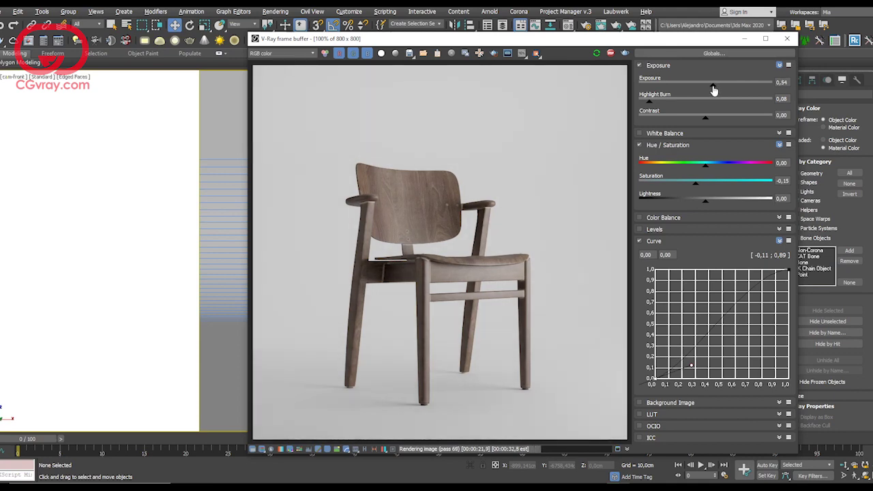
Toggle the curve correction to compare and select its end points.
left_click(640, 243)
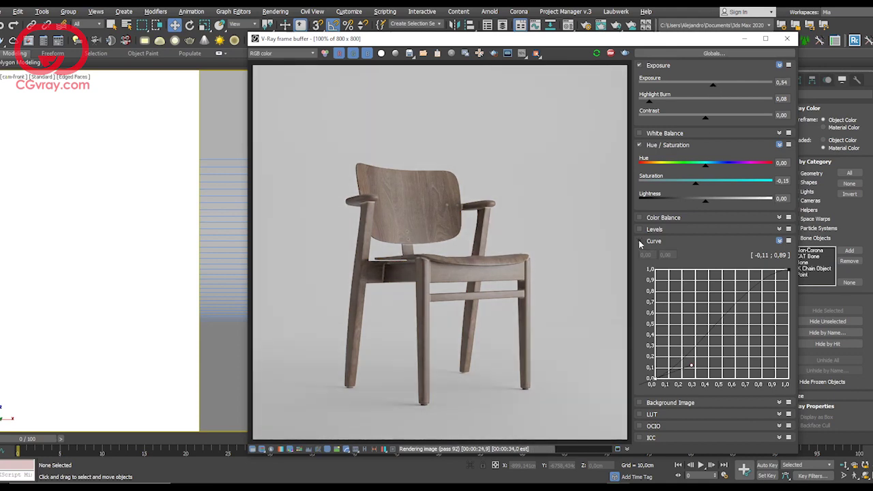
left_click(641, 242)
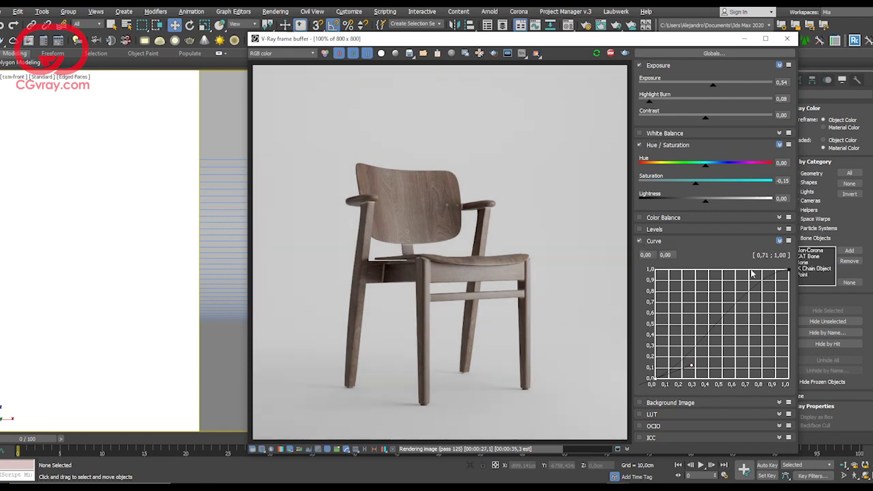
left_click(788, 268)
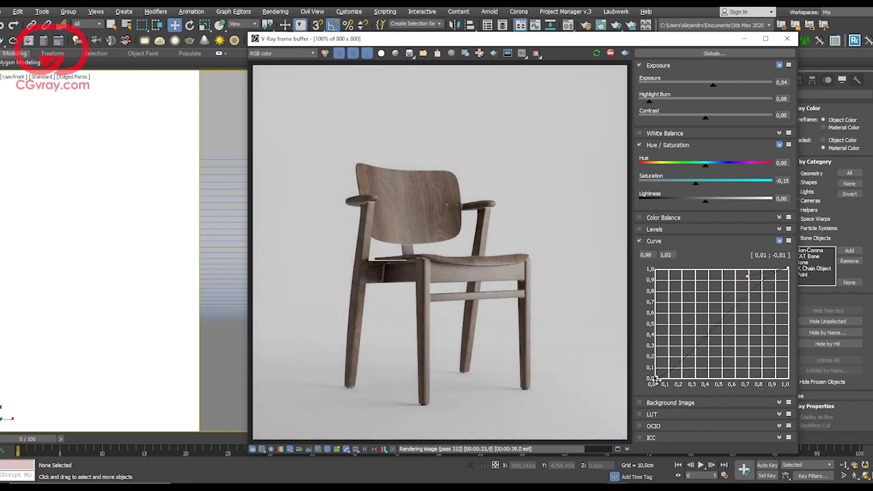
left_click(653, 379)
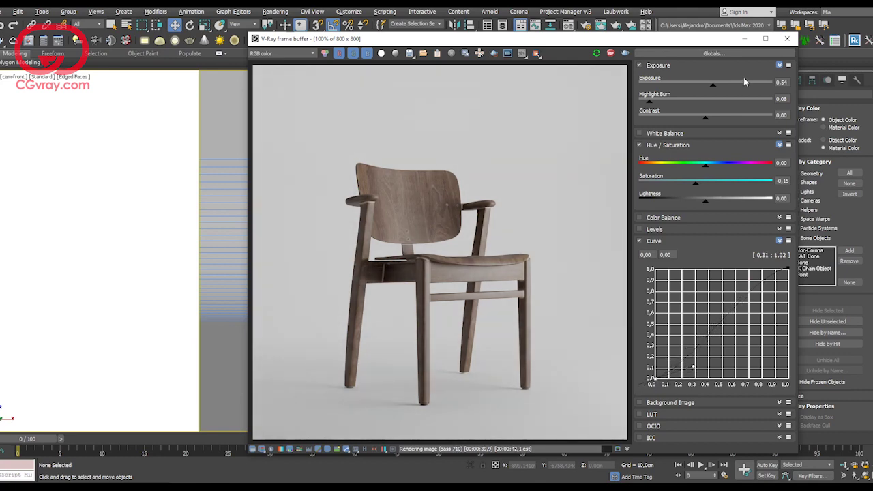
Stop the render and raise Highlight Burn to 0.33.
left_click_drag(625, 41, 541, 44)
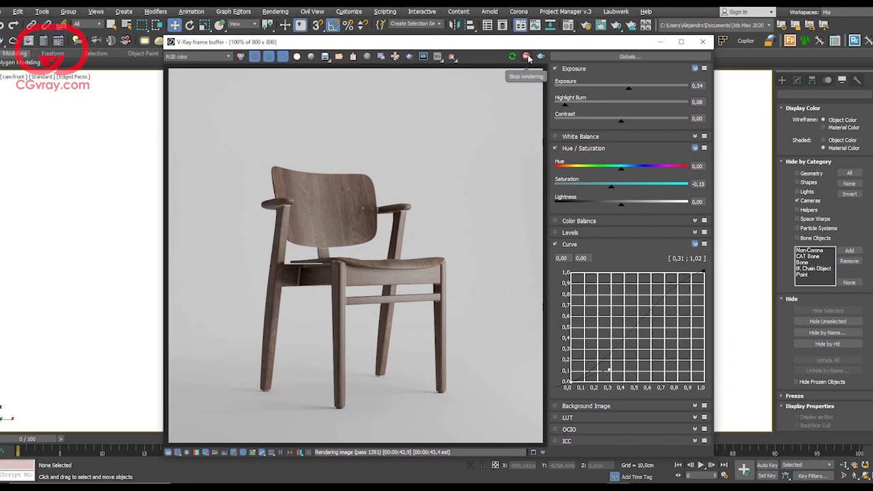
left_click(529, 58)
left_click_drag(565, 103, 599, 111)
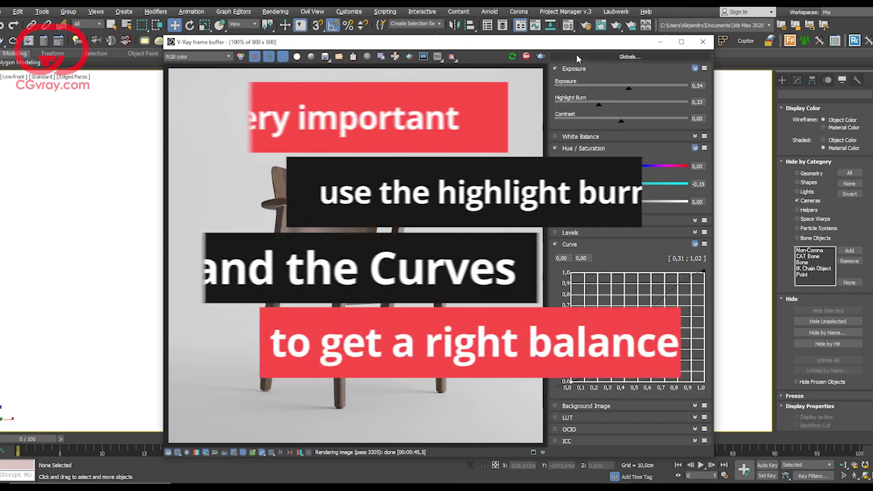
Close the frame buffer, select the chair, and tick Override mtl in V-Ray Global switches.
left_click(703, 41)
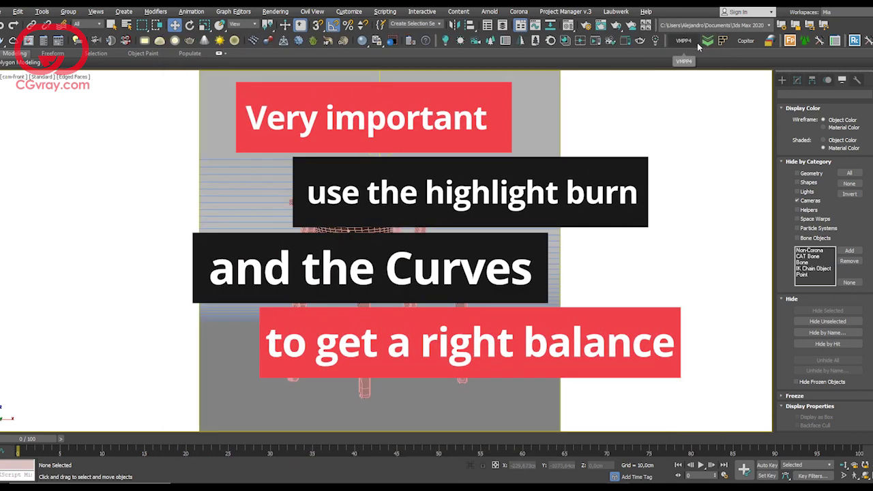
left_click(365, 388)
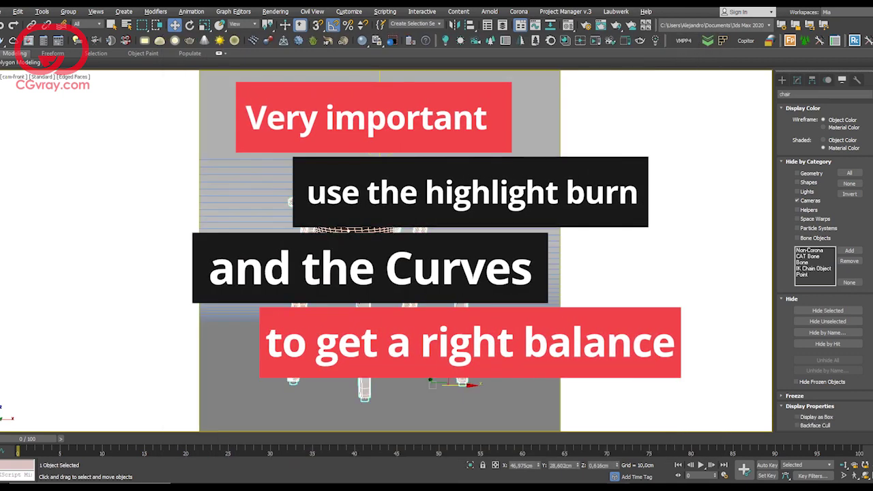
left_click(587, 25)
left_click_drag(283, 38, 124, 79)
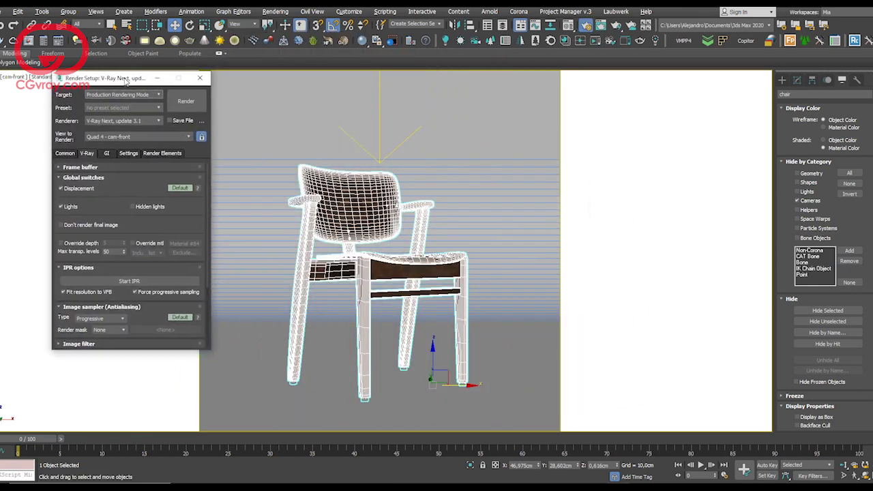
left_click(53, 178)
left_click(65, 179)
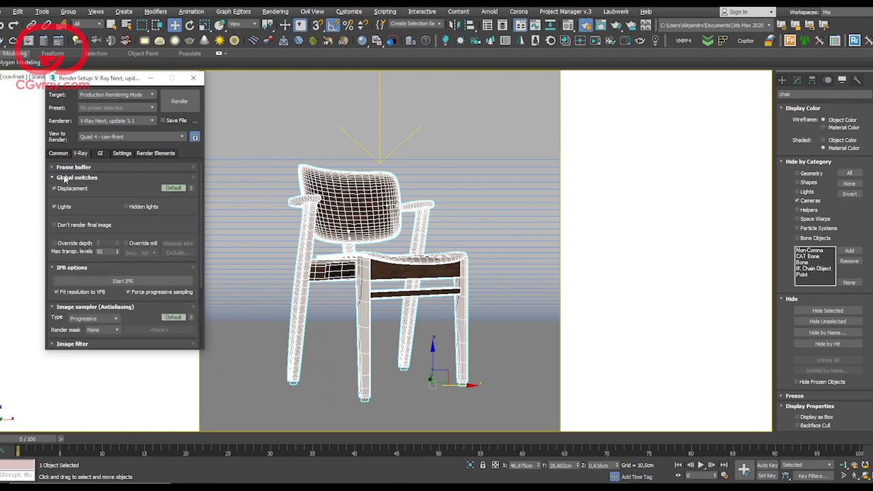
left_click(127, 244)
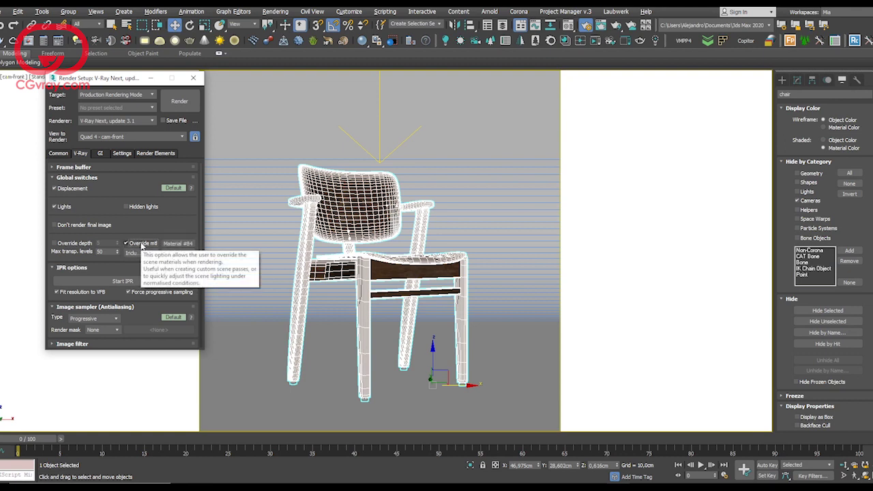
Set Material #85 as an instanced override material and reopen the V-Ray frame buffer.
key("m")
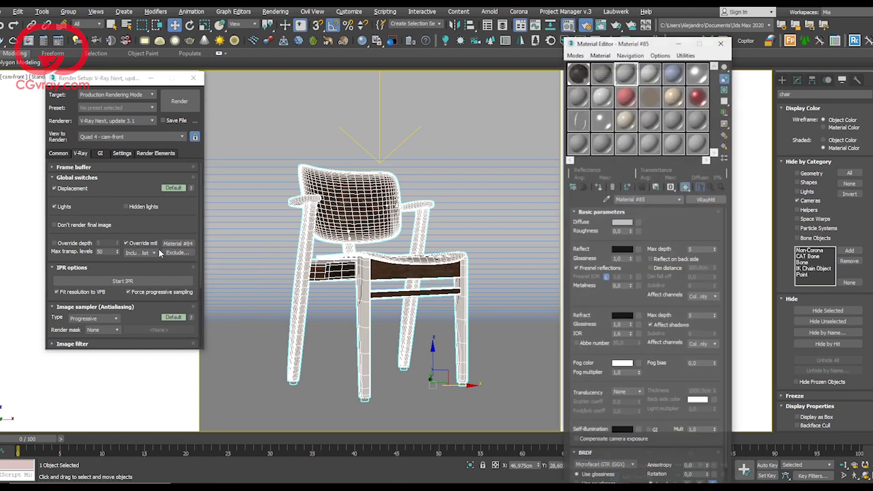
left_click_drag(663, 53, 621, 55)
left_click_drag(588, 86, 176, 244)
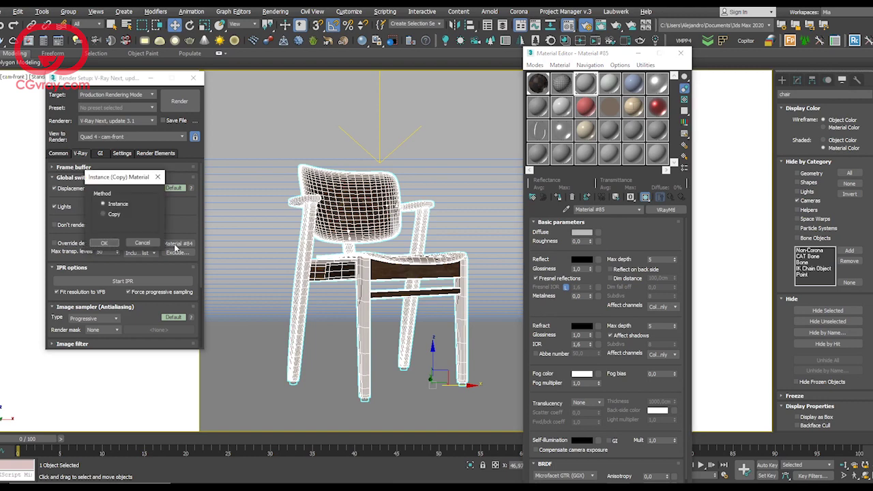
left_click(104, 242)
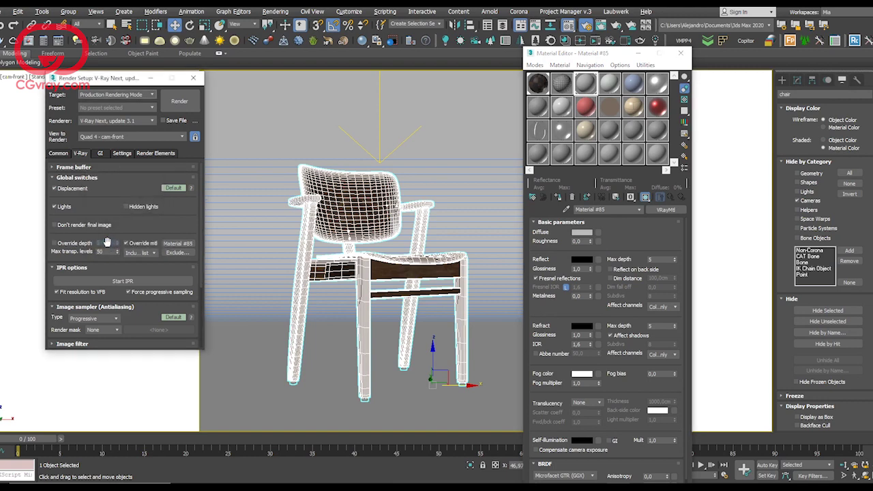
left_click(680, 52)
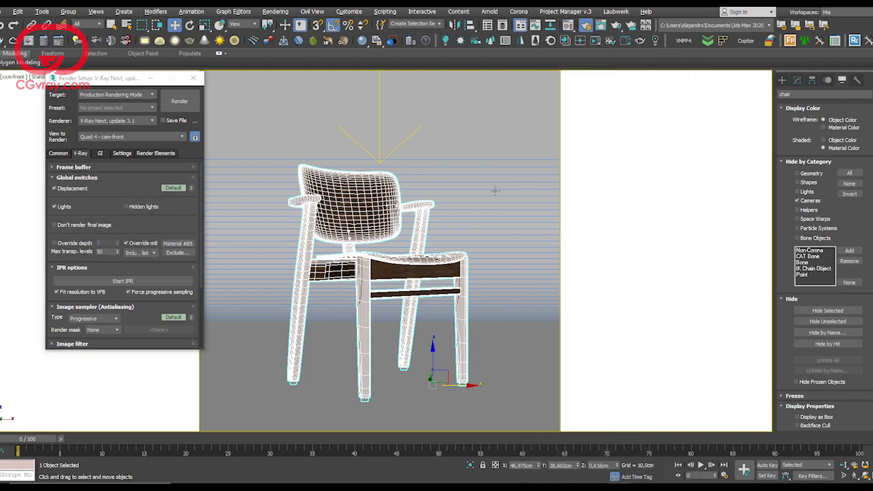
right_click(493, 188)
left_click(512, 314)
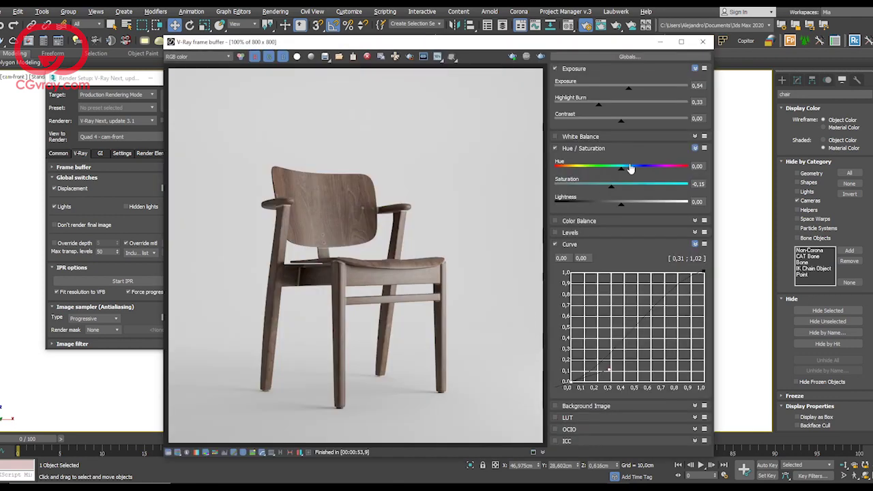
Render the white clay chair with Exposure -0.02 and Highlight Burn 0.65, toggling Curve off and on.
left_click(512, 57)
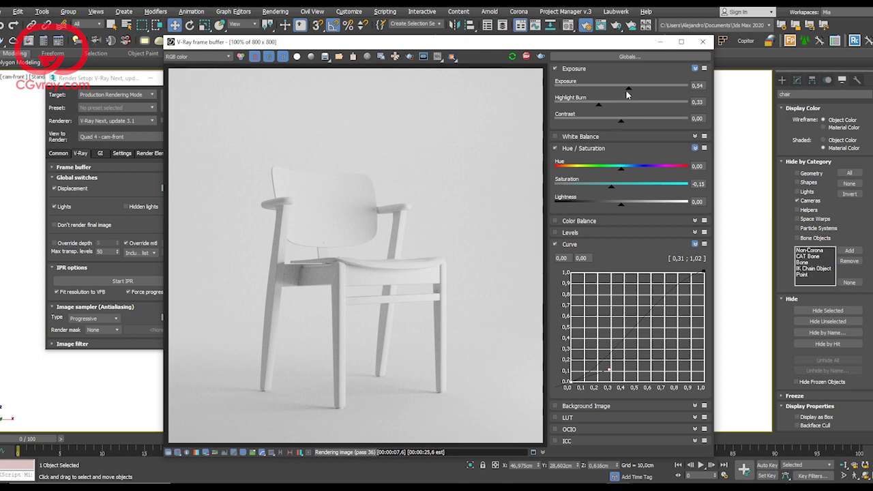
mouse_move(629, 92)
left_mouse_down()
mouse_move(615, 108)
mouse_move(632, 106)
mouse_move(621, 93)
left_mouse_up()
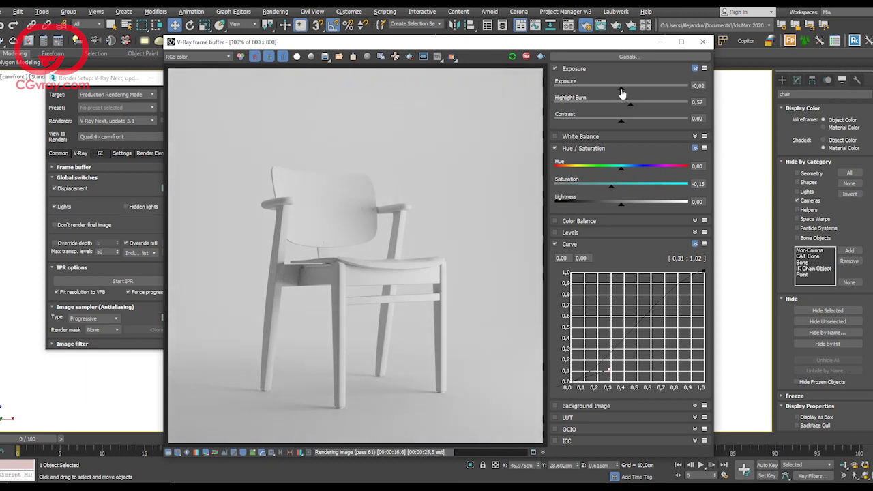
left_click_drag(630, 108, 641, 108)
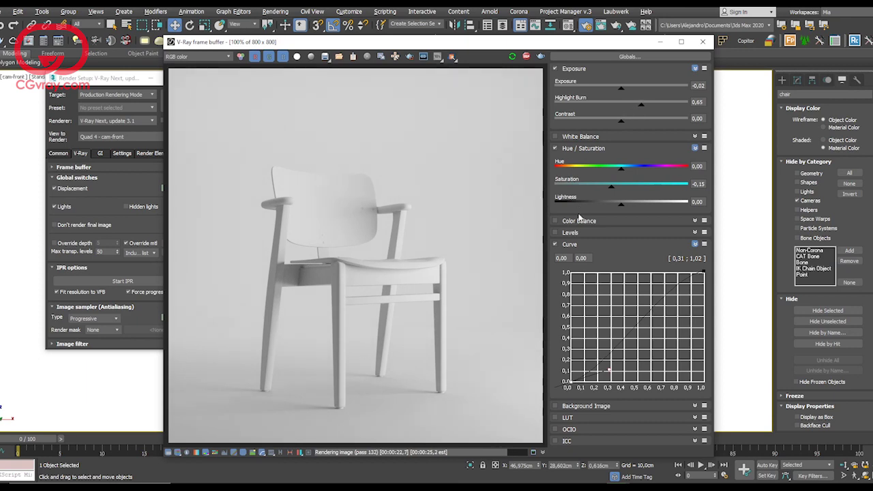
left_click(555, 244)
left_click(555, 243)
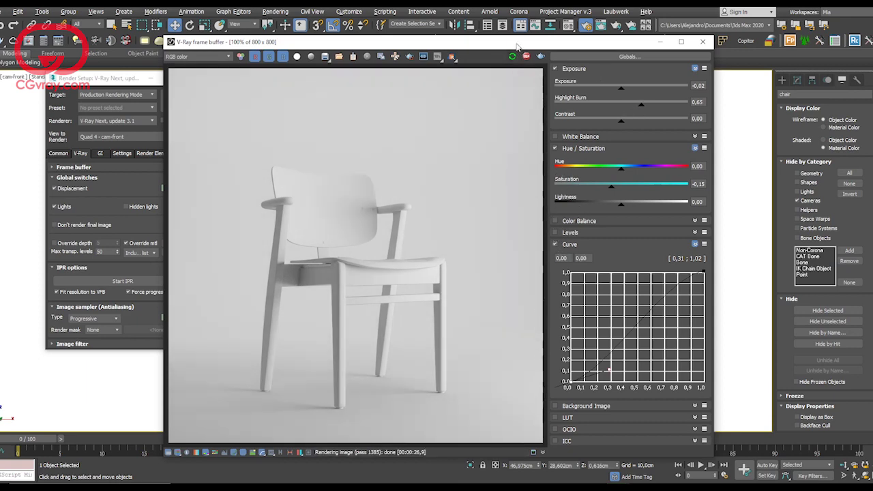
Stop the clay render and close the V-Ray frame buffer.
left_click_drag(532, 42, 603, 36)
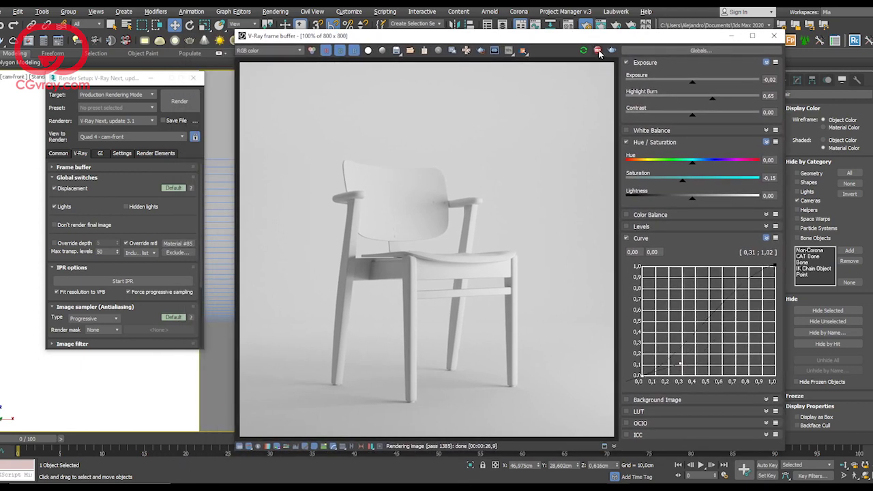
left_click(597, 51)
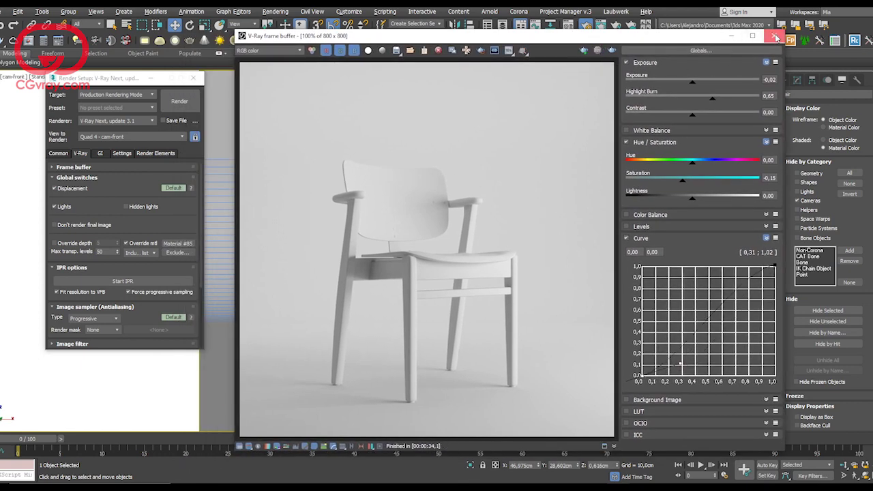
left_click(776, 38)
left_click_drag(134, 78, 123, 84)
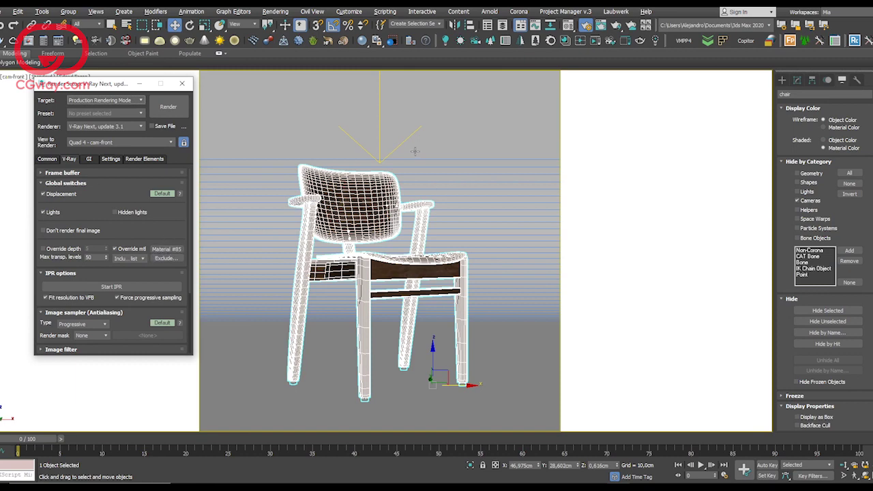
Open the Material Editor from the quad menu and select the unused 04 - Default slot.
right_click(399, 169)
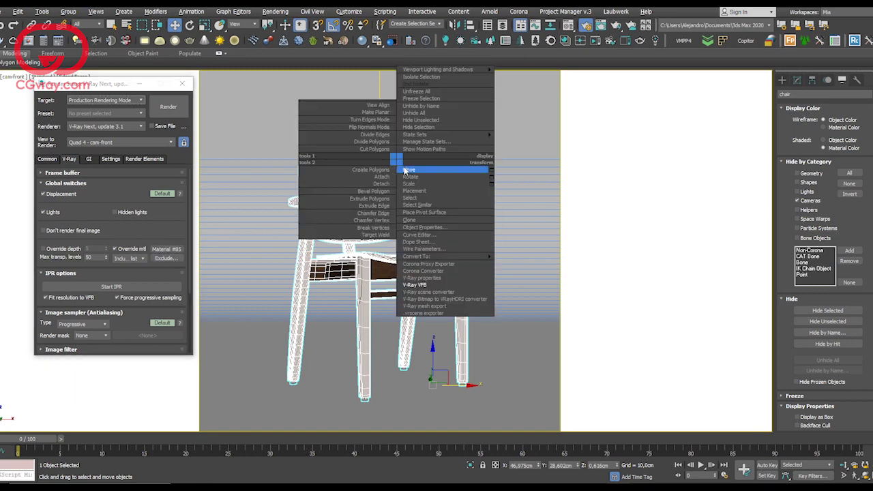
left_click(402, 170)
left_click_drag(586, 61, 505, 58)
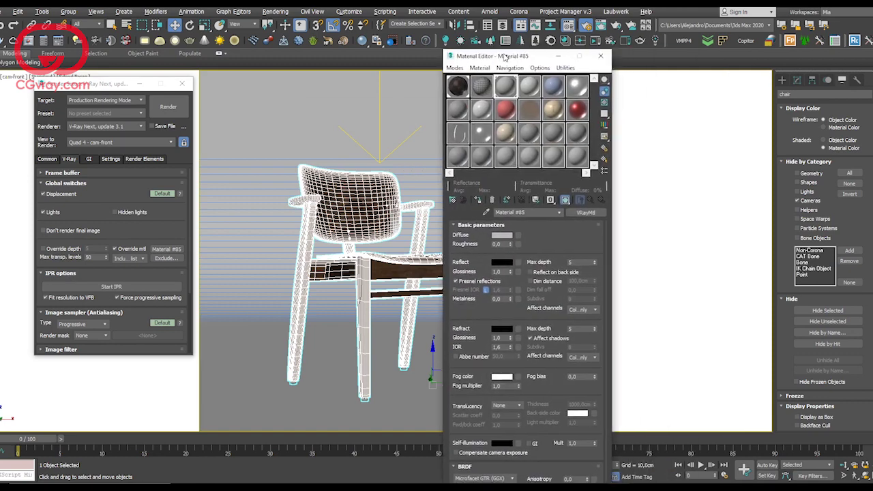
left_click(532, 87)
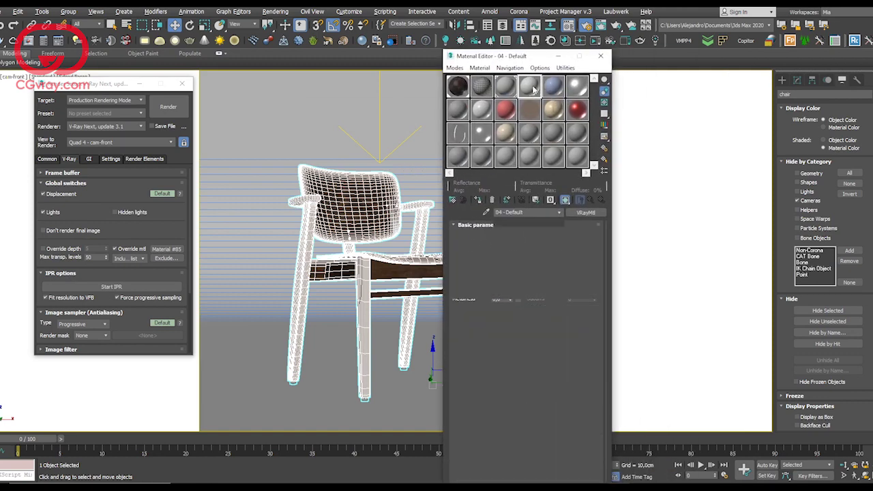
Convert the 04 - Default slot into a VRayMtl.
left_click(452, 200)
double_click(319, 319)
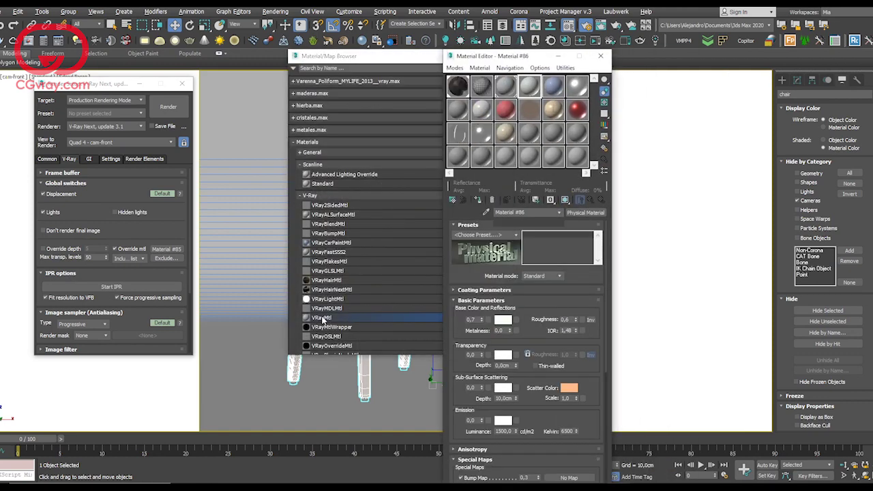
left_click_drag(380, 67, 291, 66)
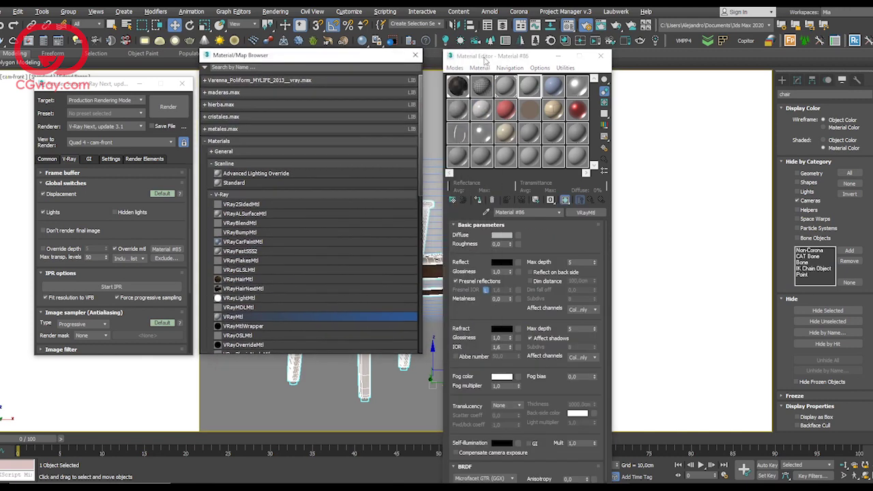
left_click_drag(484, 58, 493, 56)
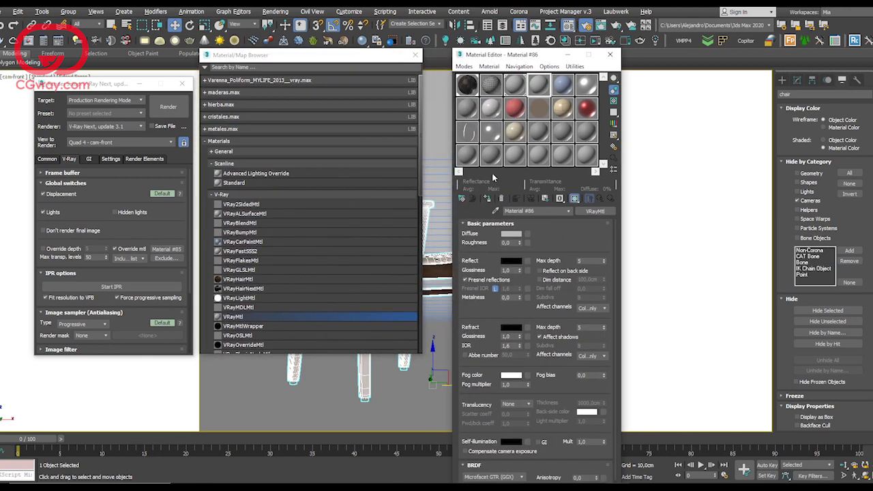
Assign a VRayEdgesTex map to the VRayMtl's diffuse colour.
left_click(529, 236)
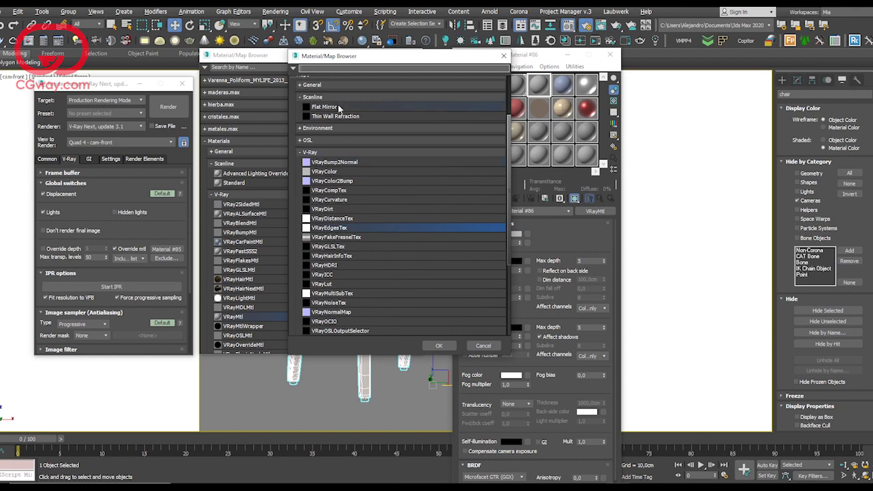
scroll(410, 137, "up", 3)
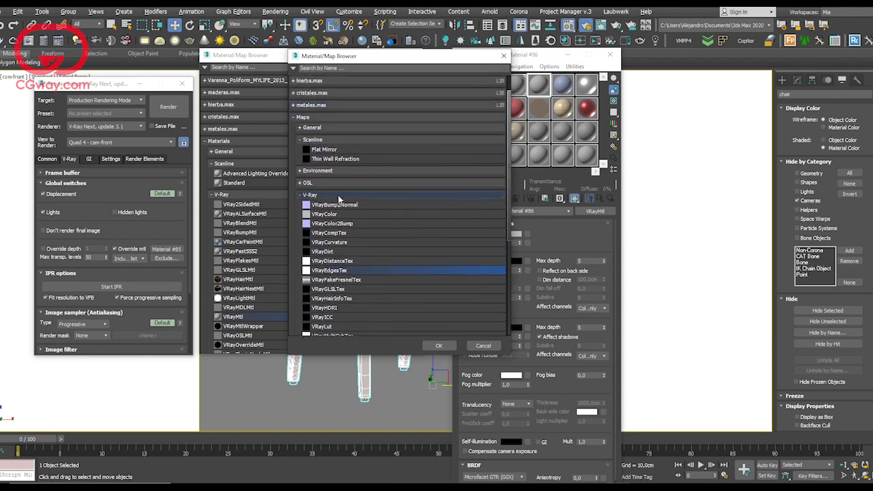
left_click(309, 196)
left_click(315, 163)
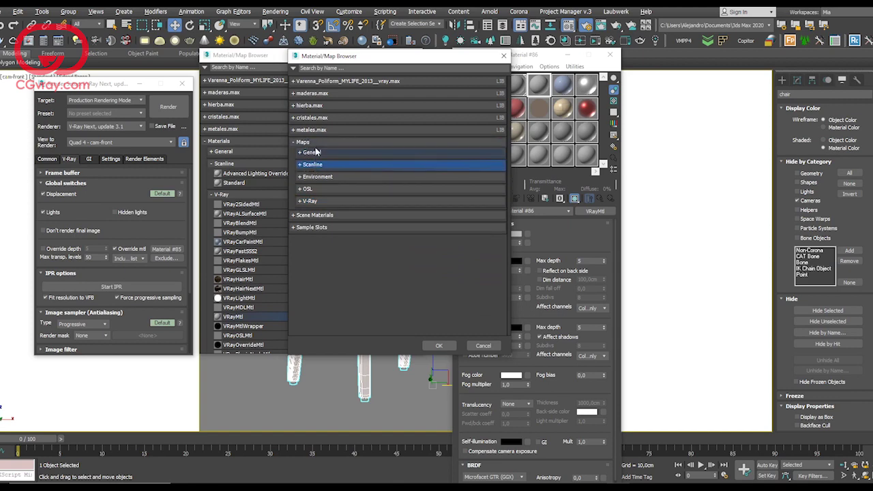
left_click(310, 200)
scroll(394, 275, "down", 1)
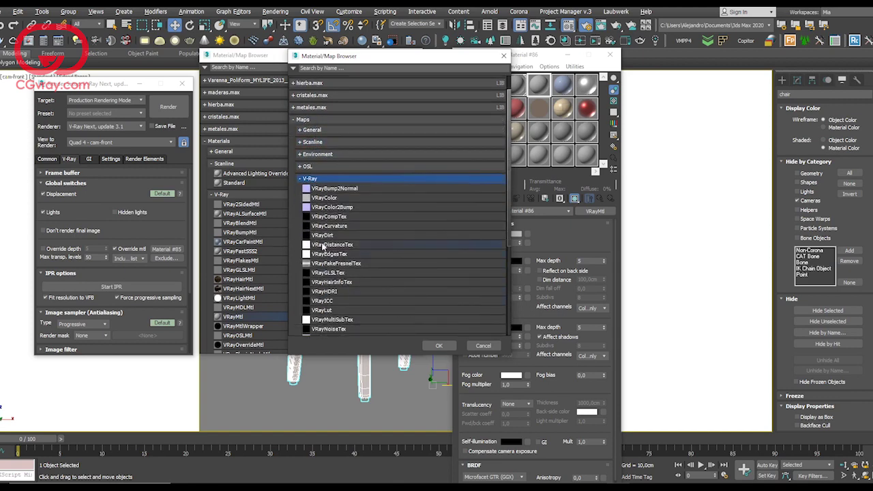
left_click(326, 254)
left_click(437, 346)
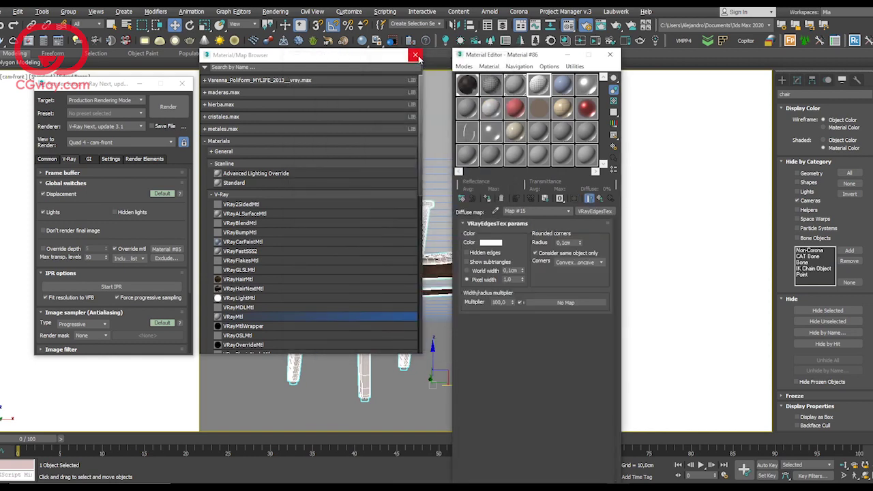
left_click(415, 56)
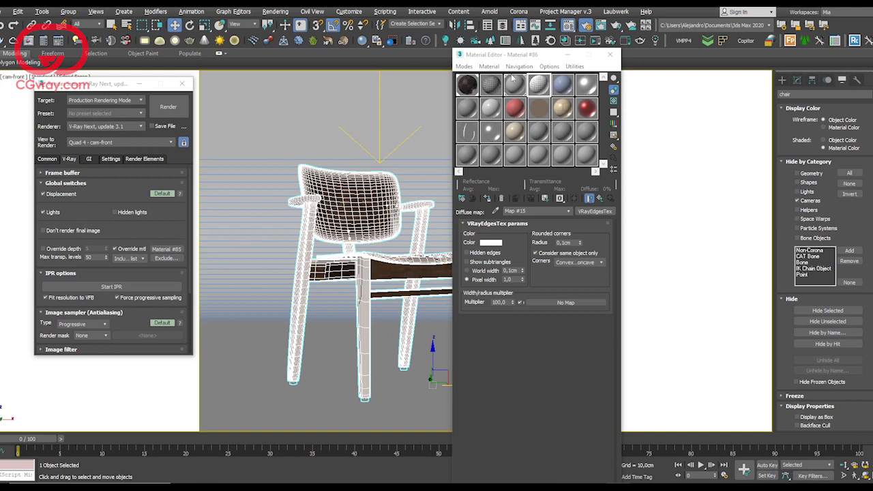
Instance edges Material #86 into the Override mtl slot and open the V-Ray frame buffer.
left_click_drag(510, 58, 605, 53)
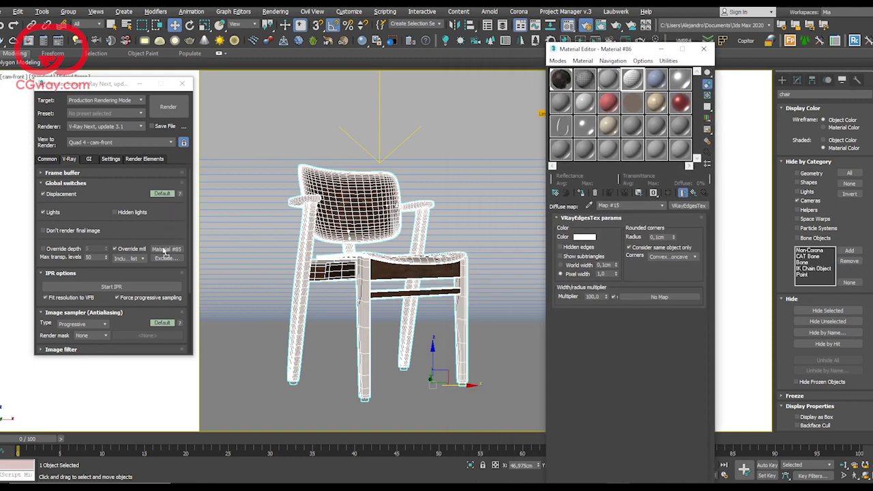
left_click_drag(164, 251, 165, 250)
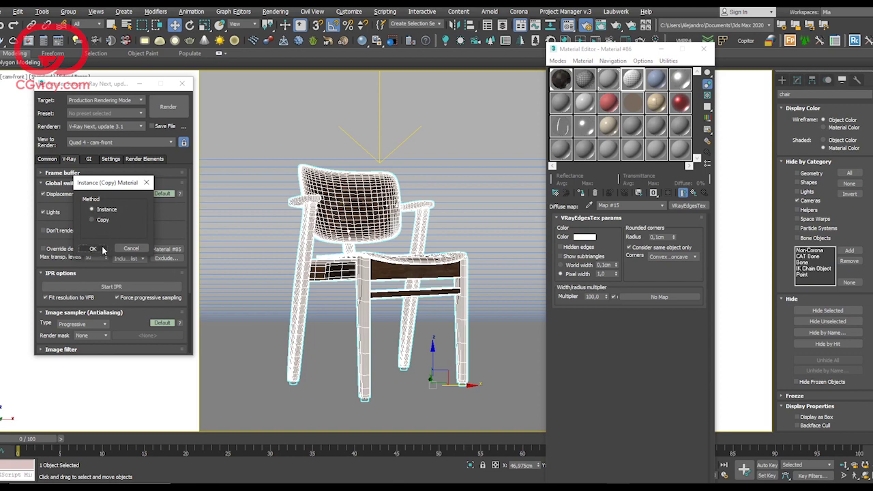
left_click(100, 248)
left_click_drag(605, 49, 614, 55)
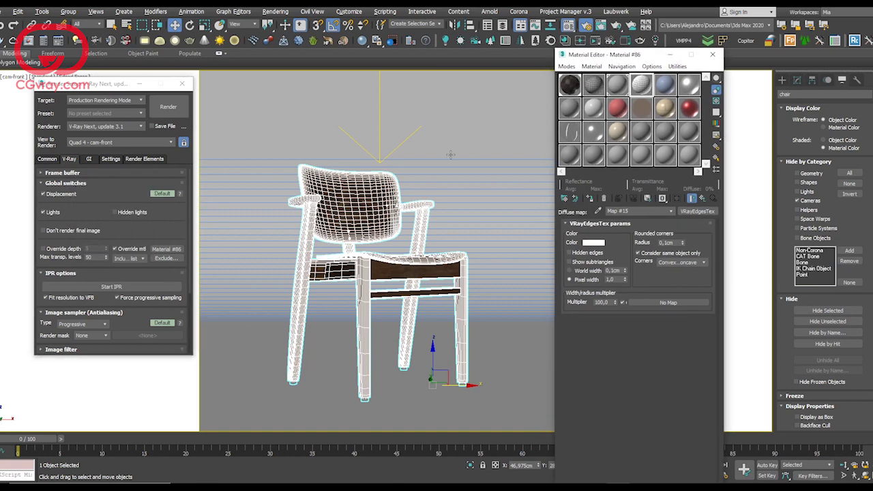
right_click(447, 151)
left_click(484, 279)
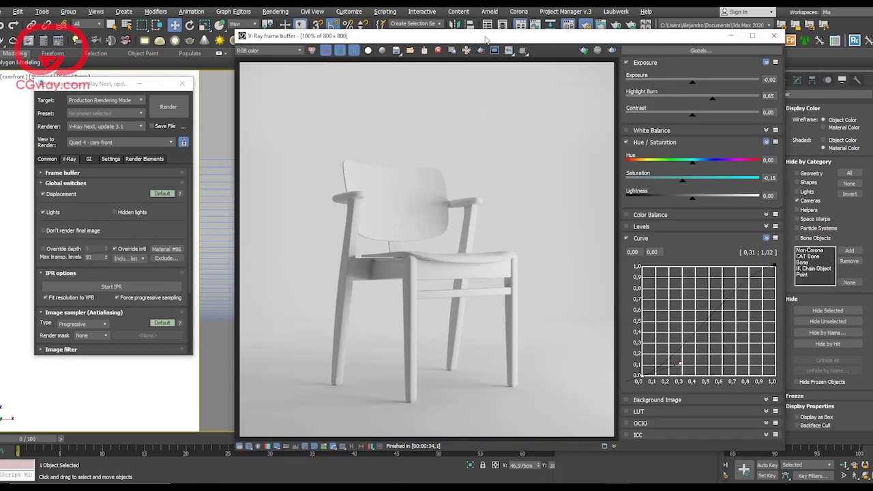
Re-render the clay chair with the wireframe edges override.
left_click_drag(485, 40, 497, 39)
left_click(594, 51)
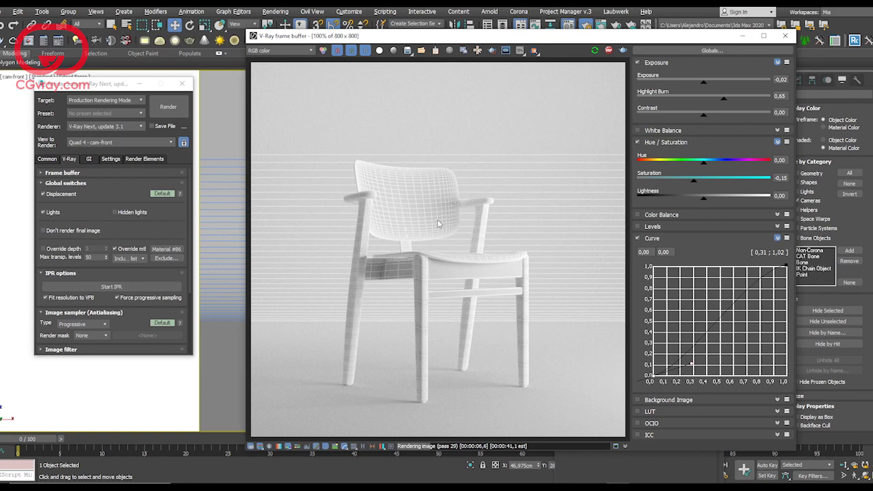
left_click_drag(546, 40, 287, 51)
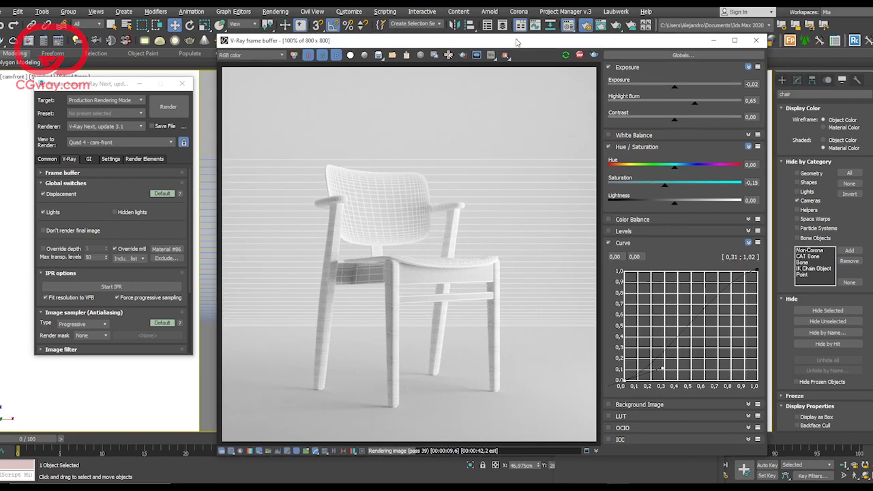
Change the VRayEdgesTex edge colour to grey (69,69,69) after briefly trying red.
key("m")
left_click_drag(594, 50, 622, 57)
left_click(603, 242)
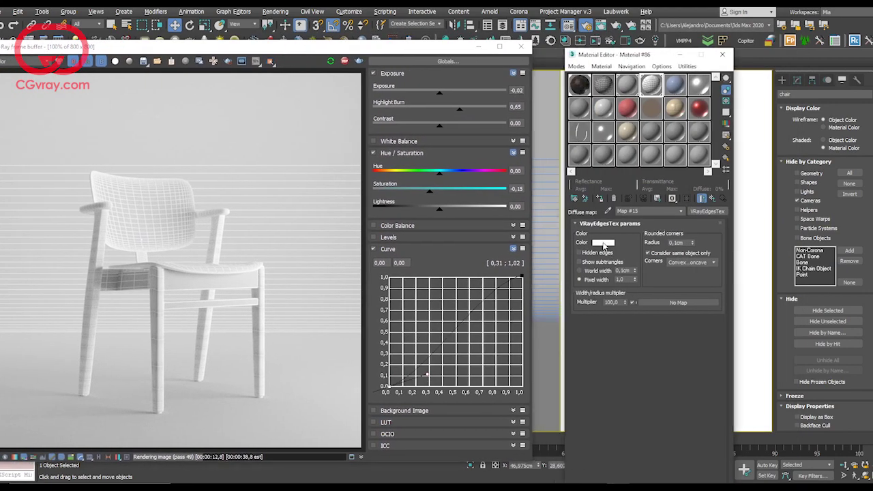
left_click_drag(390, 52, 483, 53)
left_click(500, 74)
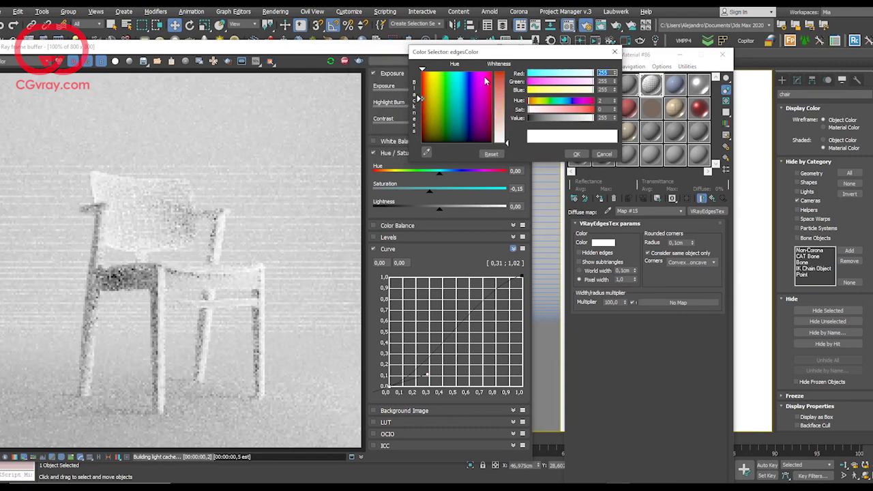
left_click(422, 99)
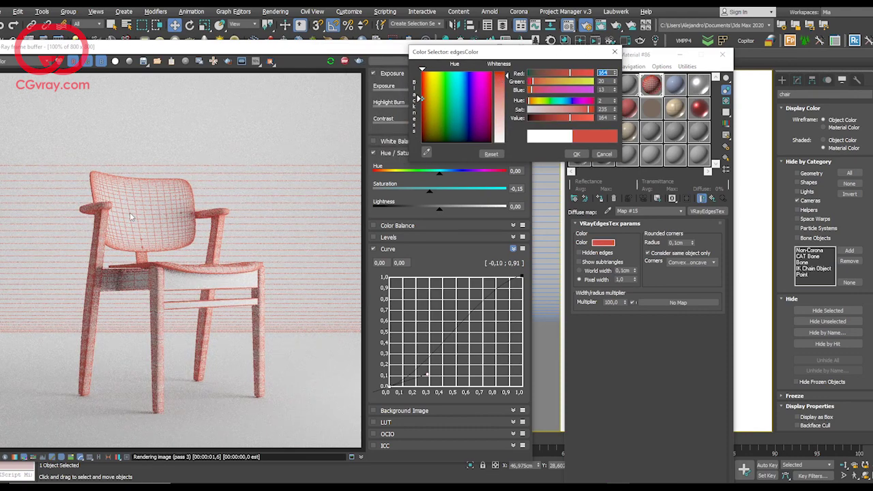
left_click_drag(419, 99, 419, 143)
left_click_drag(507, 74, 505, 95)
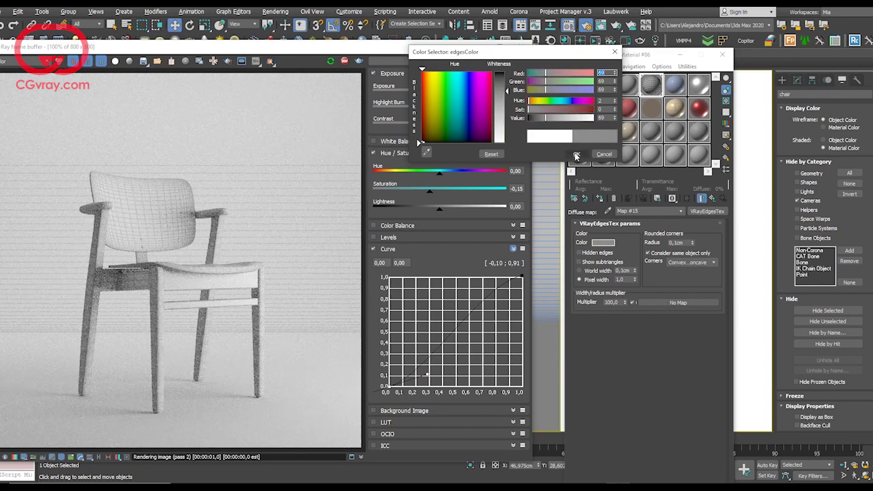
Confirm the grey edge colour and exclude backdrop Line001 from the override material.
left_click(576, 155)
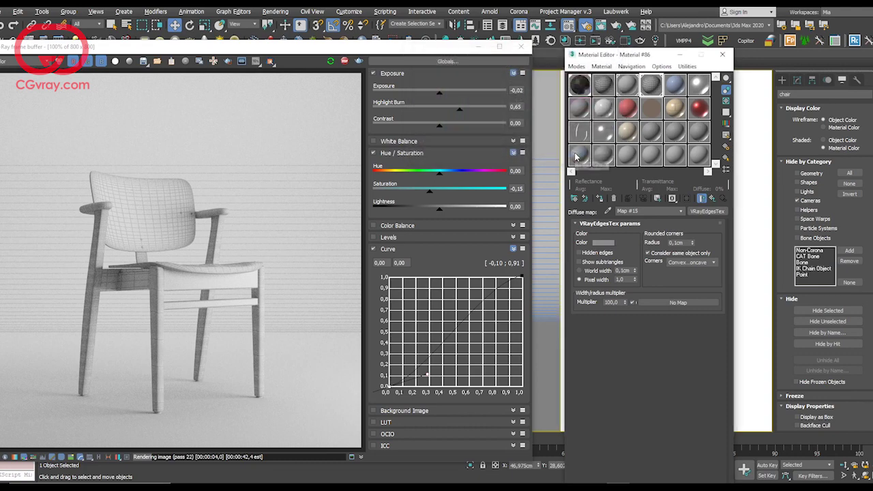
left_click(523, 47)
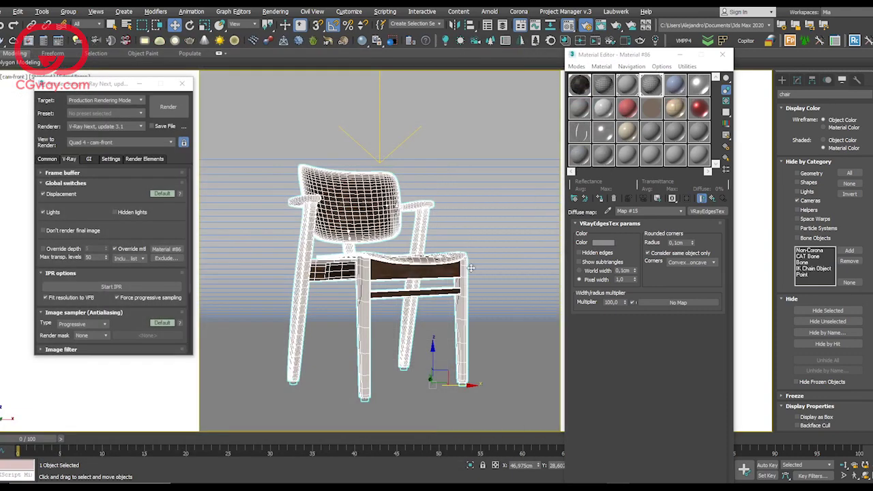
left_click(599, 199)
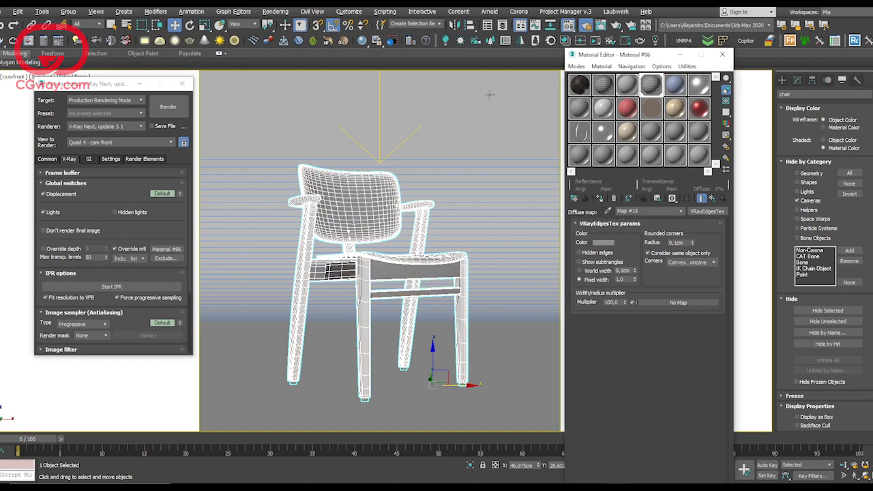
left_click(159, 259)
left_click(290, 168)
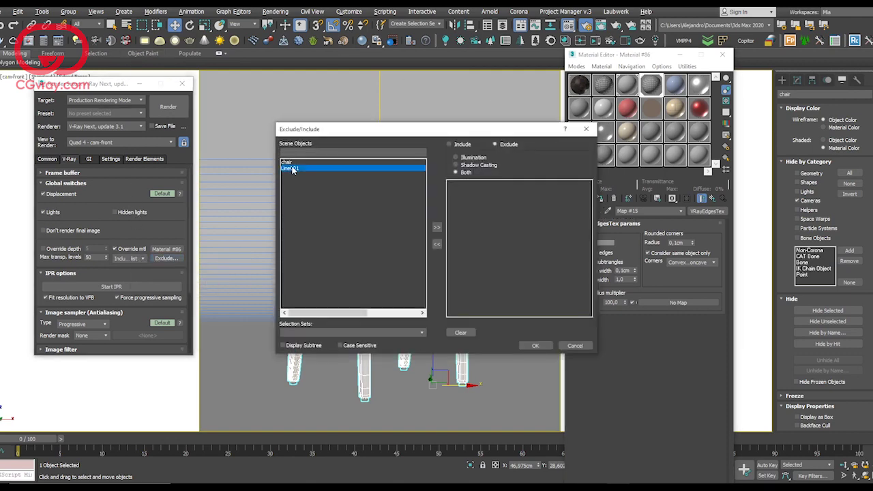
left_click(437, 227)
left_click(535, 345)
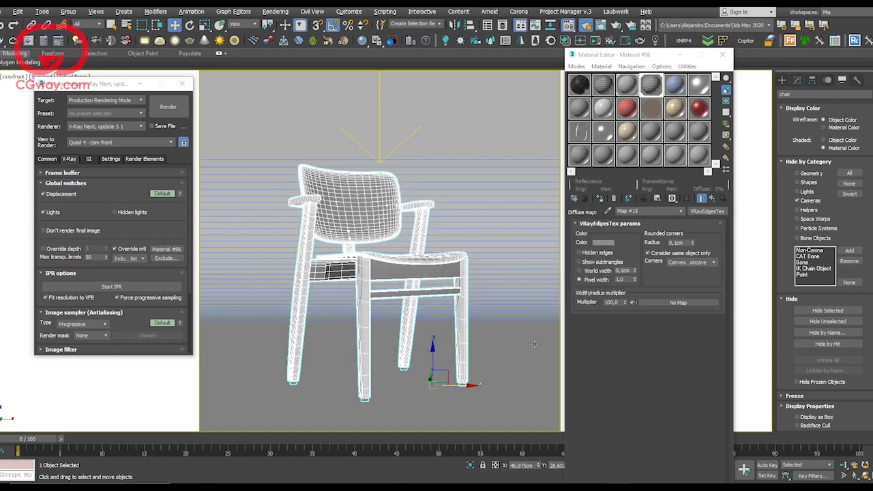
Reopen the V-Ray frame buffer and re-render the grey-edged clay chair.
right_click(508, 225)
left_click(532, 346)
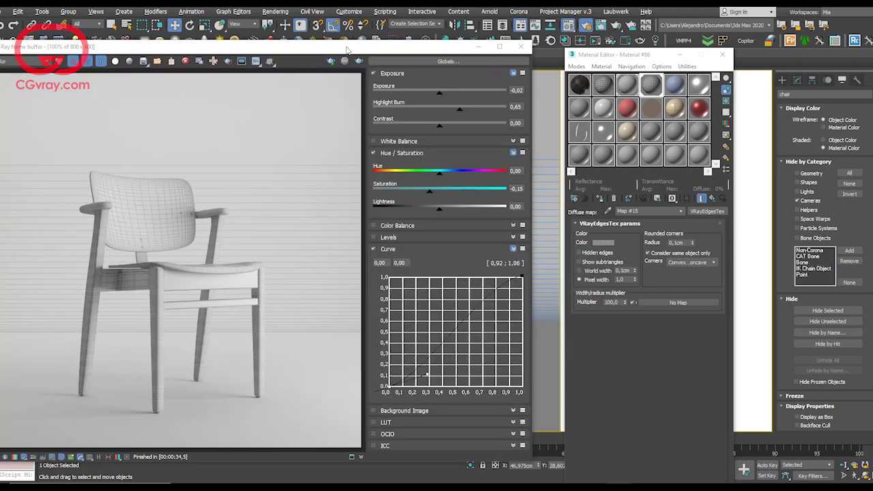
mouse_move(736, 47)
left_mouse_down()
mouse_move(672, 61)
mouse_move(674, 46)
left_mouse_up()
left_click(655, 55)
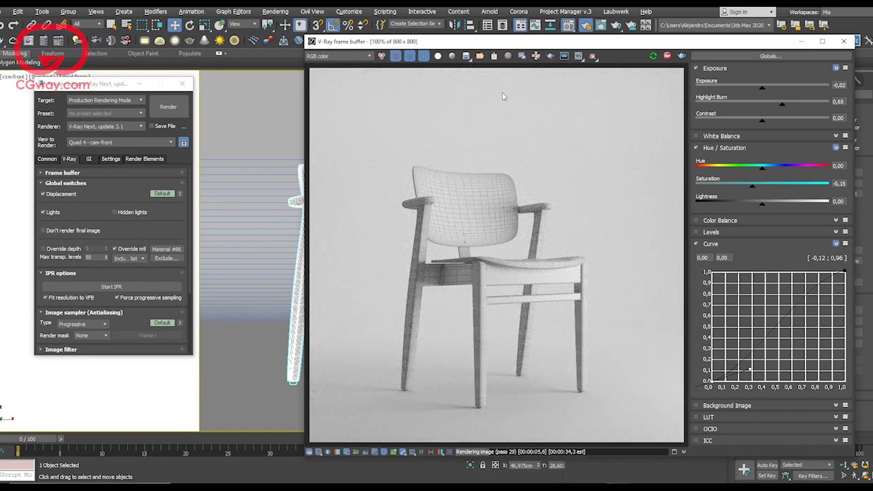
Maximize the frame buffer to inspect the grey-edged render, fit it, then stop rendering.
left_click_drag(509, 42, 485, 21)
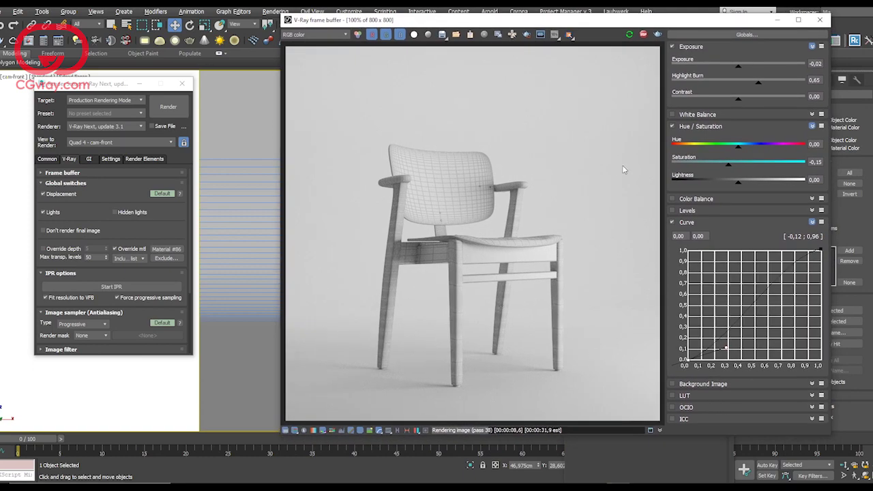
left_click(798, 19)
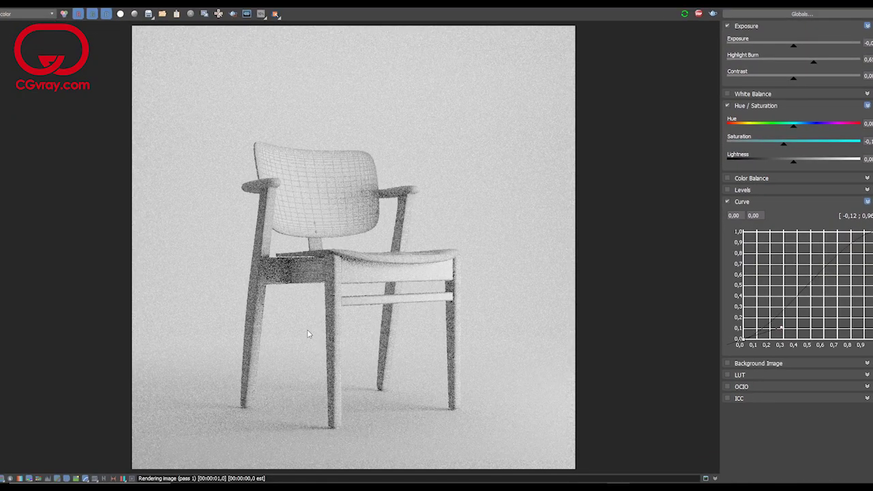
scroll(307, 330, "up", 2)
mouse_move(717, 215)
left_mouse_down()
mouse_move(717, 181)
mouse_move(729, 276)
mouse_move(730, 199)
left_mouse_up()
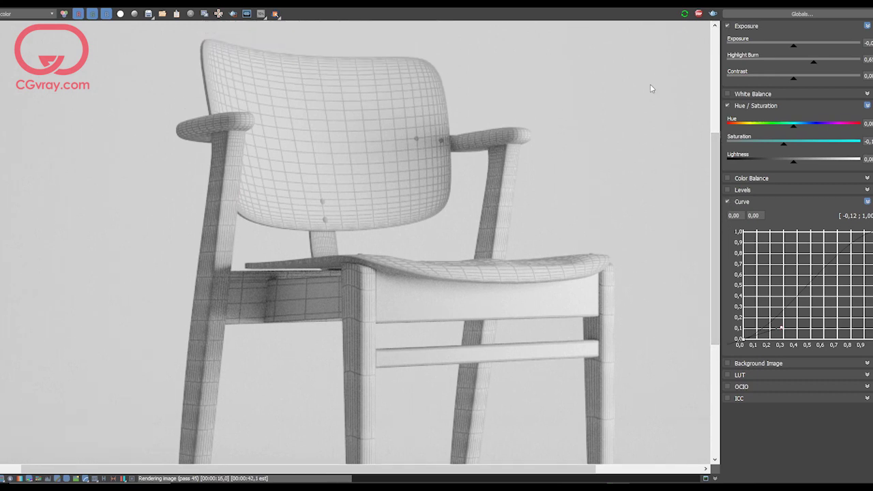
double_click(635, 95)
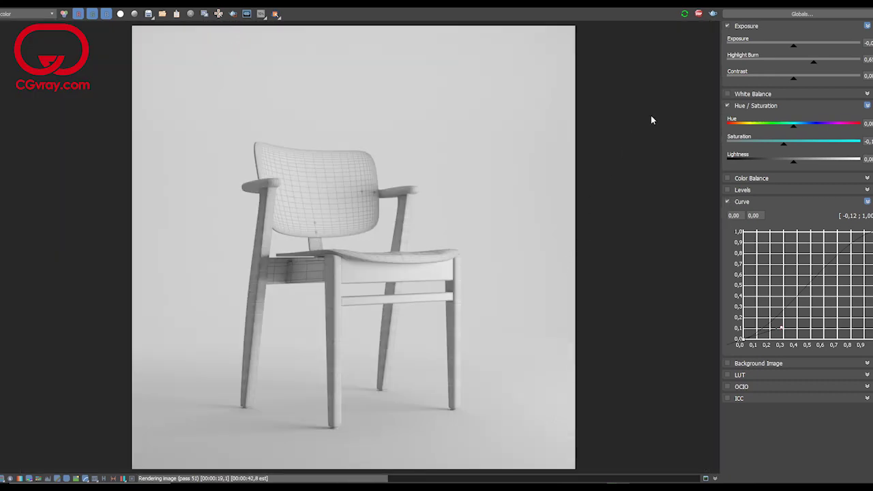
left_click(698, 14)
Move the frame buffer aside and show Multi/Sub-Object Material #38 in the editor.
left_click_drag(467, 7, 245, 36)
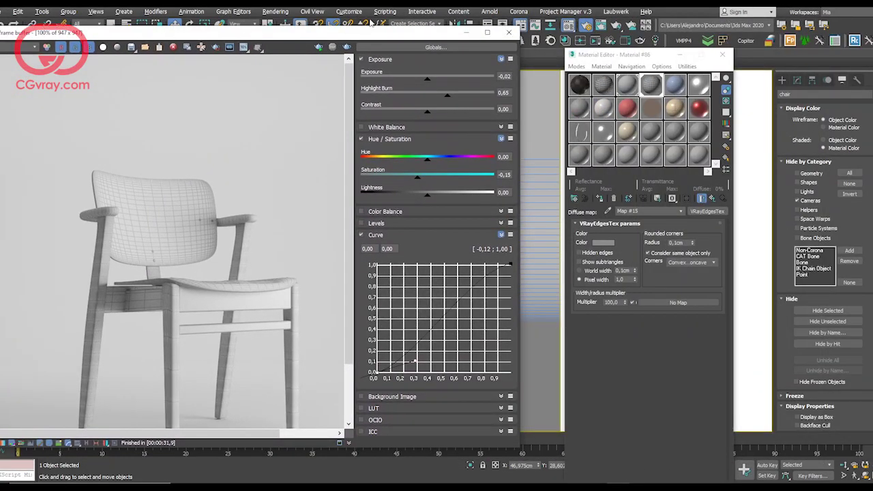
left_click_drag(370, 28, 231, 27)
left_click(600, 199)
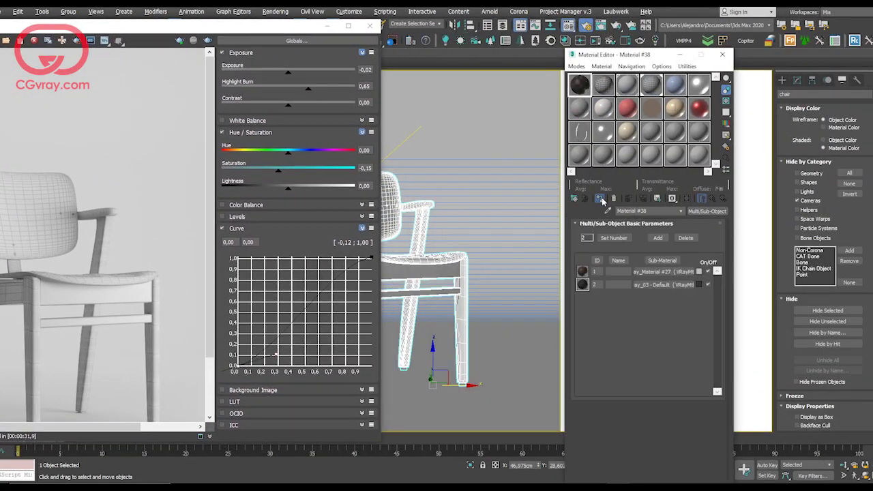
Stop the started render and uncheck Override mtl in Global switches.
key("shift+q")
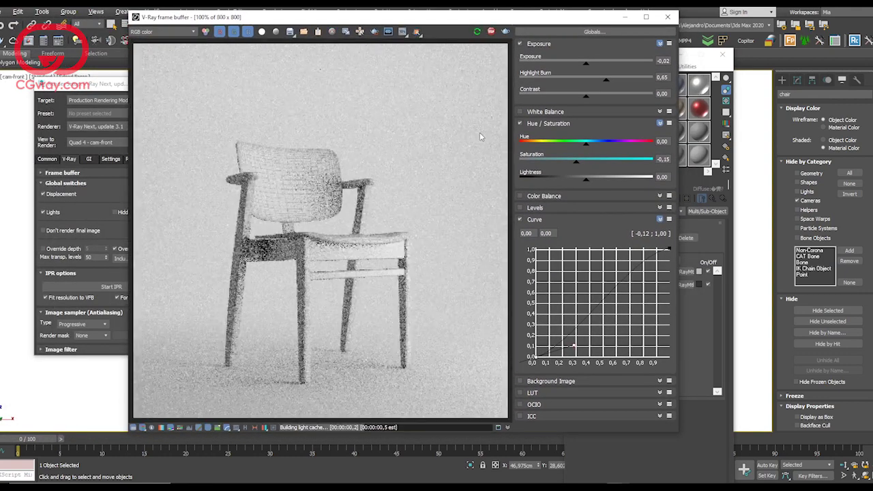
left_click(491, 32)
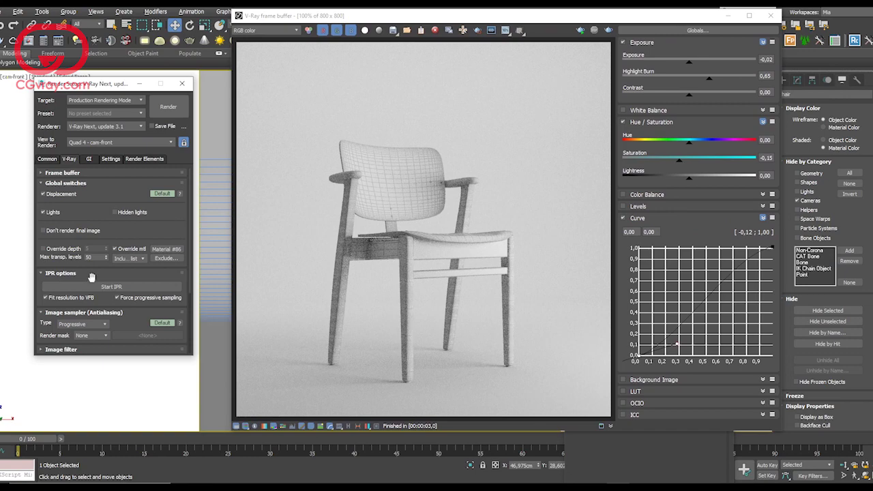
left_click(124, 250)
Render the chair with its own dark wood materials and zoom in to inspect.
left_click(580, 30)
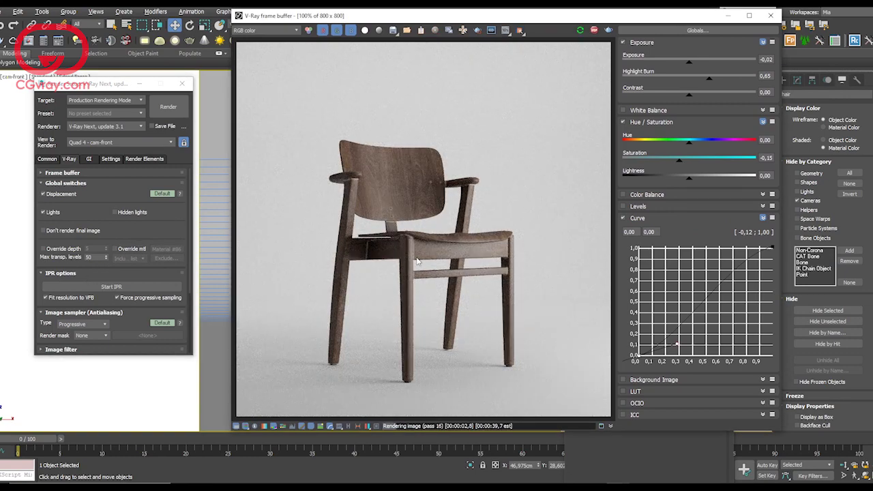
scroll(463, 253, "up", 2)
scroll(462, 252, "up", 2)
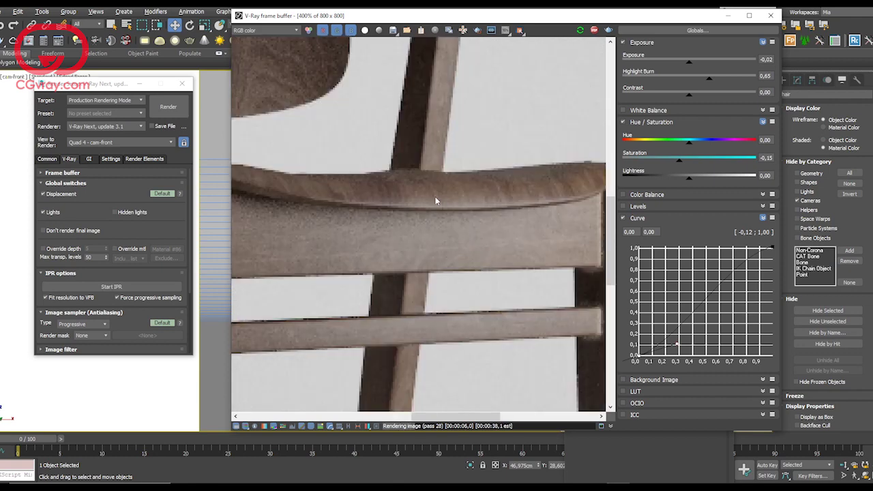
scroll(529, 202, "down", 4)
scroll(462, 219, "up", 2)
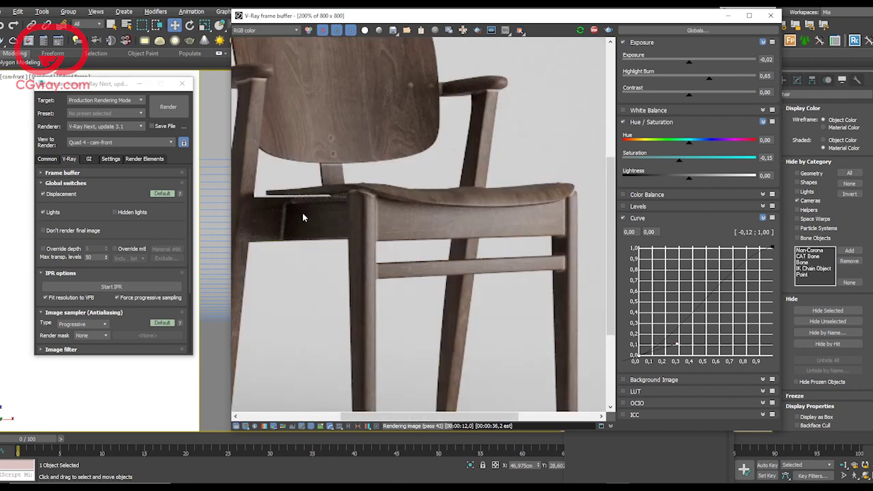
scroll(478, 96, "down", 2)
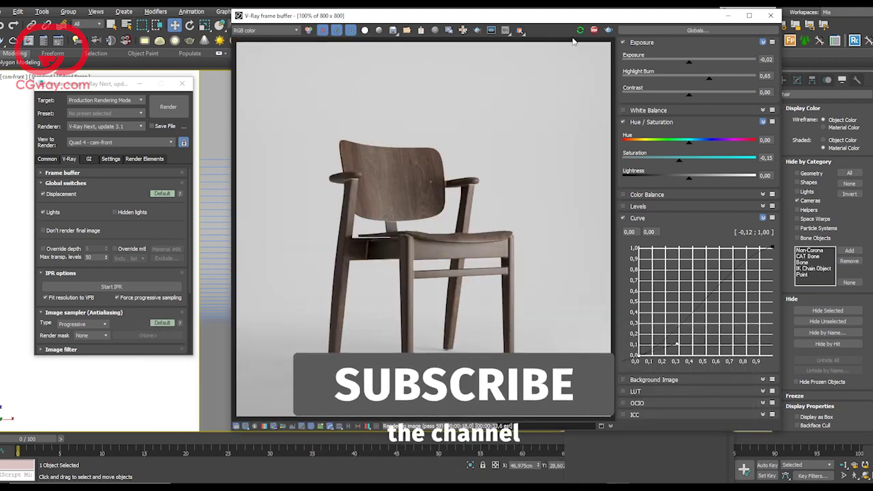
Stop the progressive wooden chair render in the V-Ray frame buffer.
left_click(593, 31)
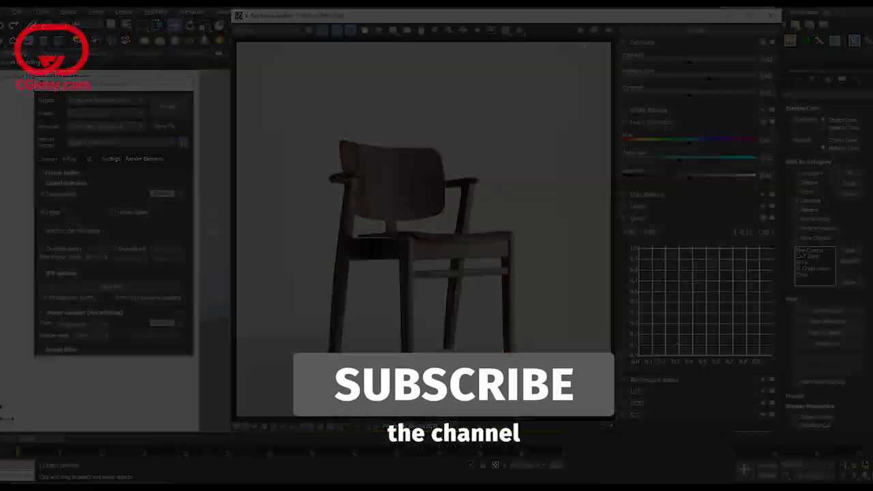